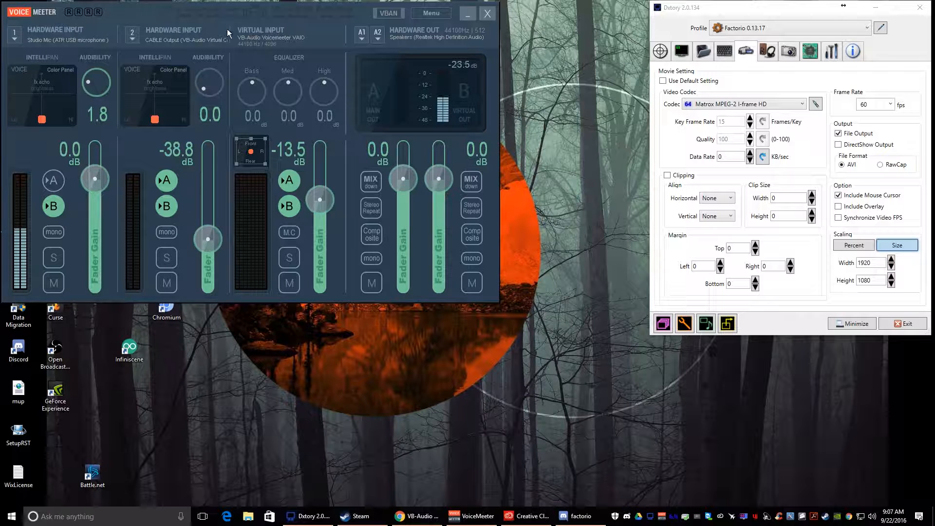
# Switch to the browser and examine the Voicemeeter product page, including its free download banners and the audio device mixer diagram.
pyautogui.click(259, 11)
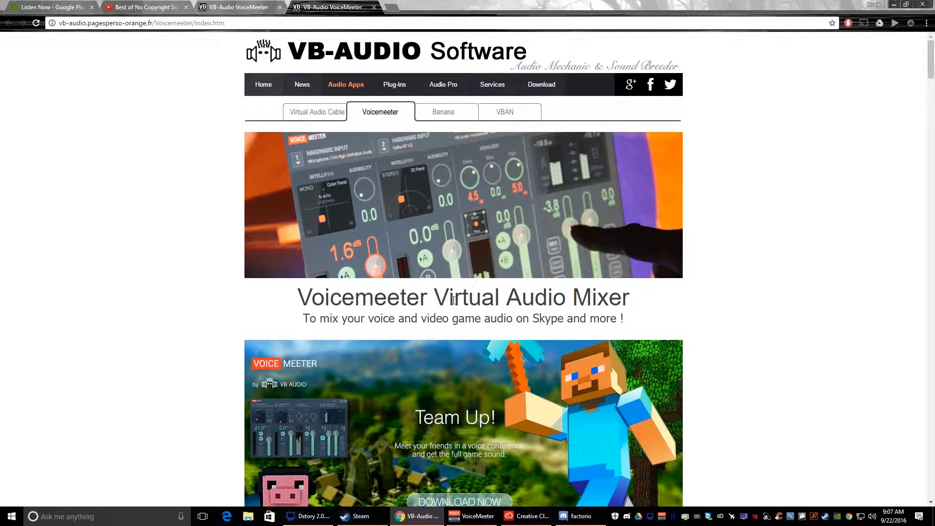
pyautogui.scroll(-3, 395, 332)
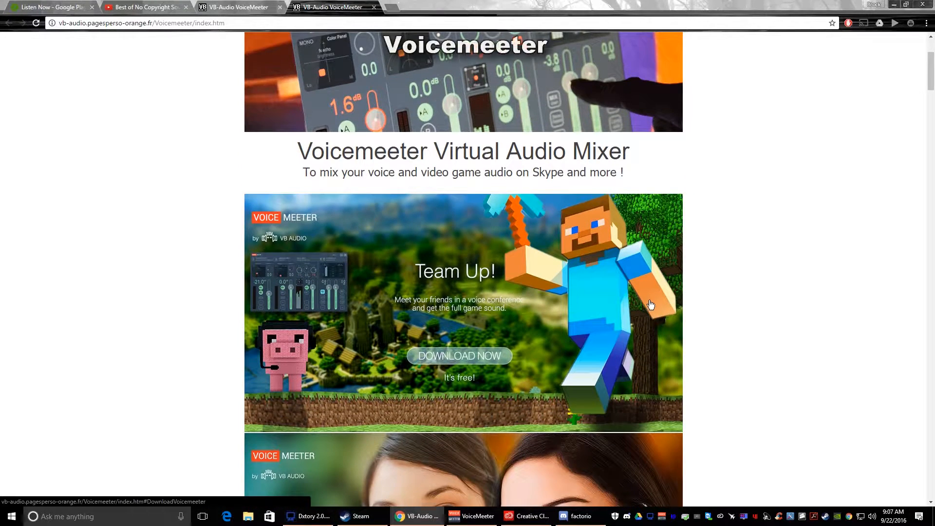
pyautogui.scroll(-3, 531, 329)
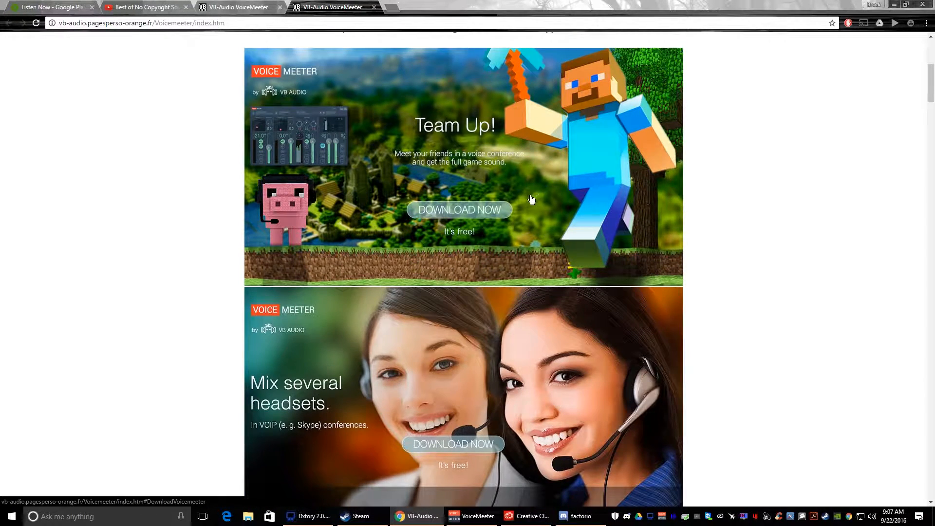
pyautogui.scroll(1, 529, 201)
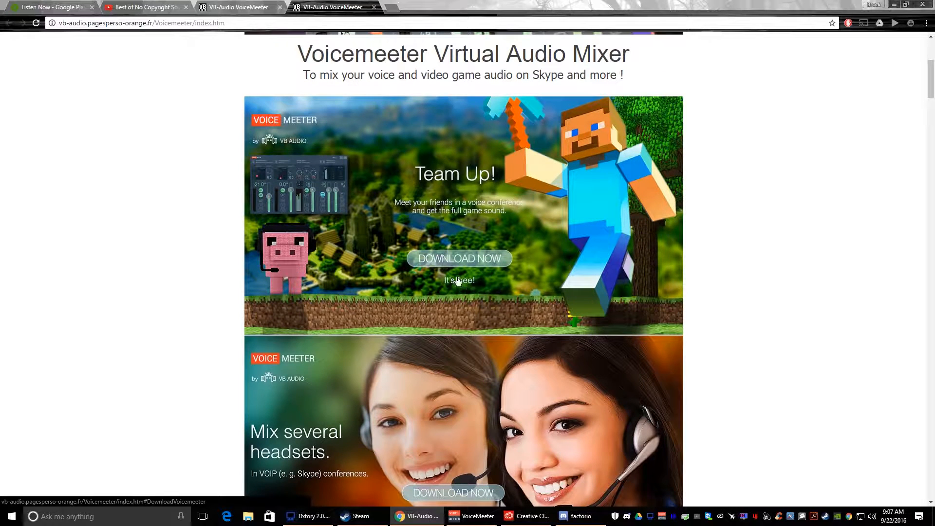
pyautogui.scroll(1, 471, 281)
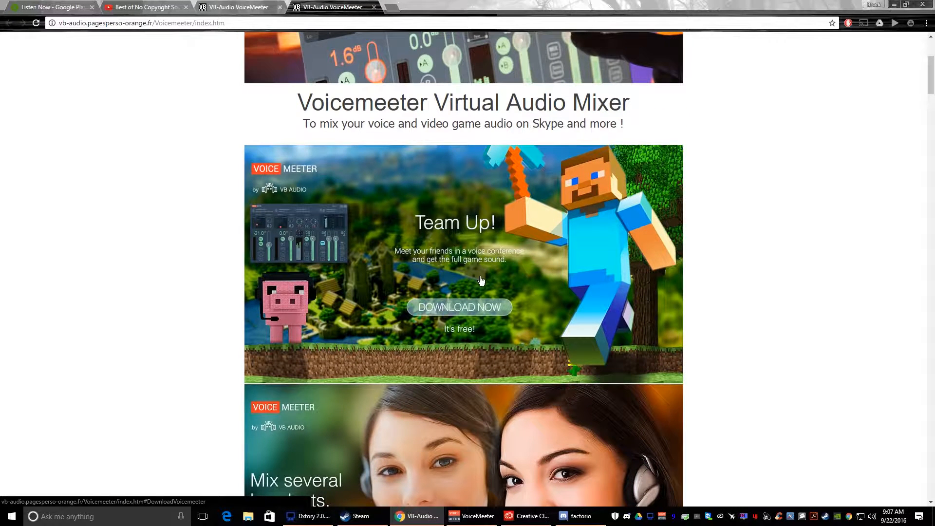
pyautogui.scroll(1, 587, 298)
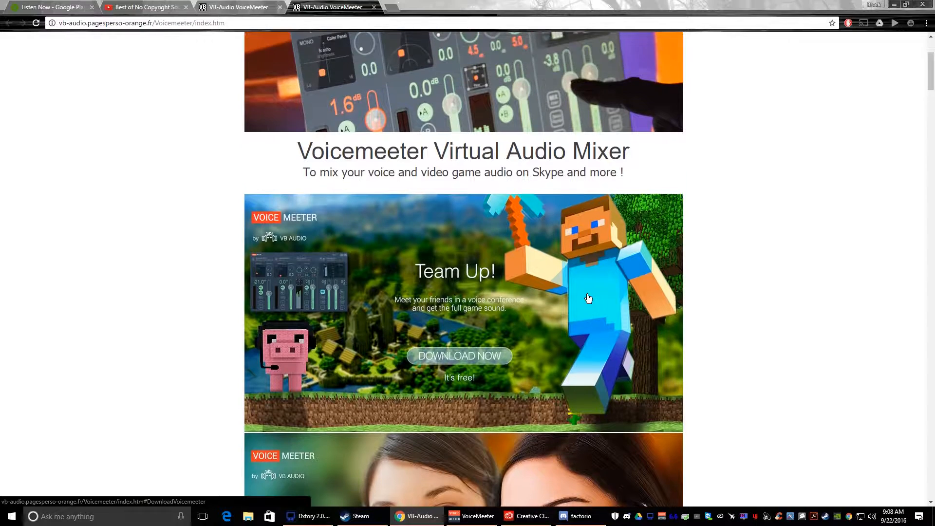
pyautogui.scroll(-20, 587, 292)
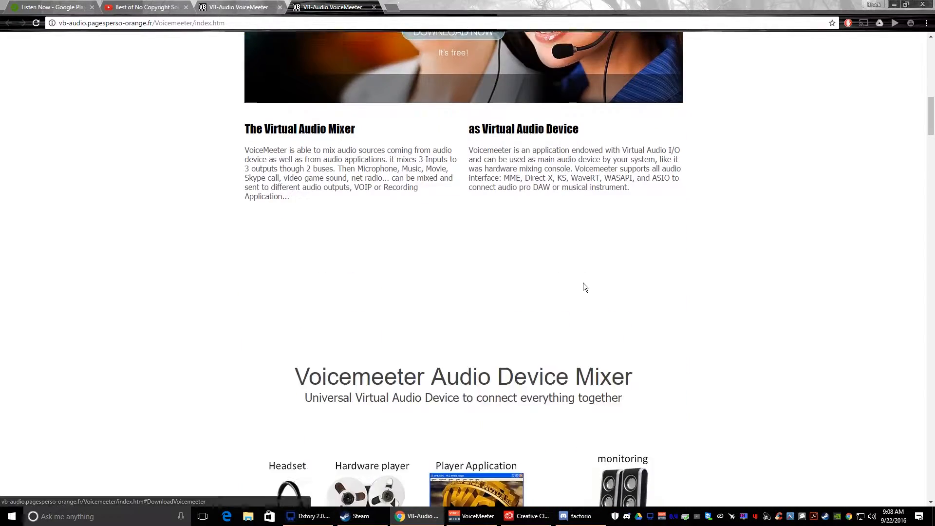
pyautogui.scroll(2, 583, 285)
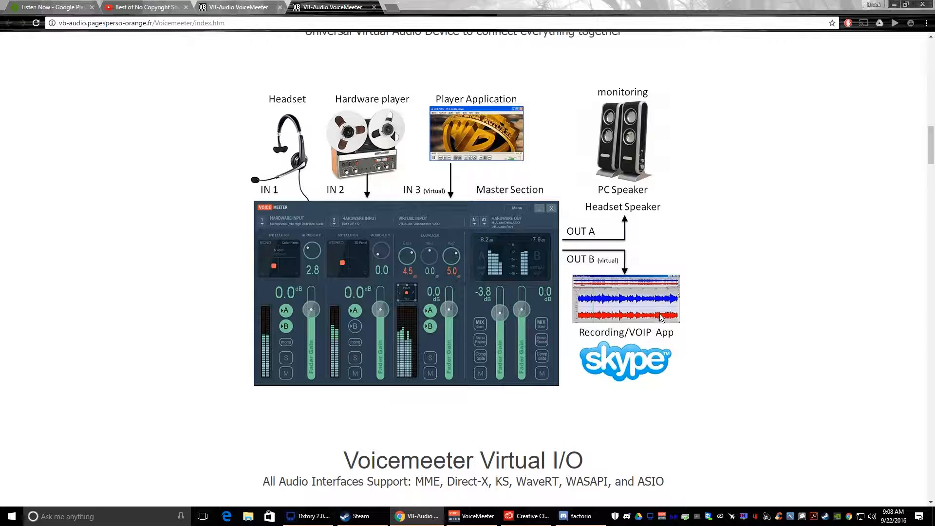
# Open the Virtual Audio Cable page on the VB-Audio website and look through its contents.
pyautogui.scroll(20, 659, 314)
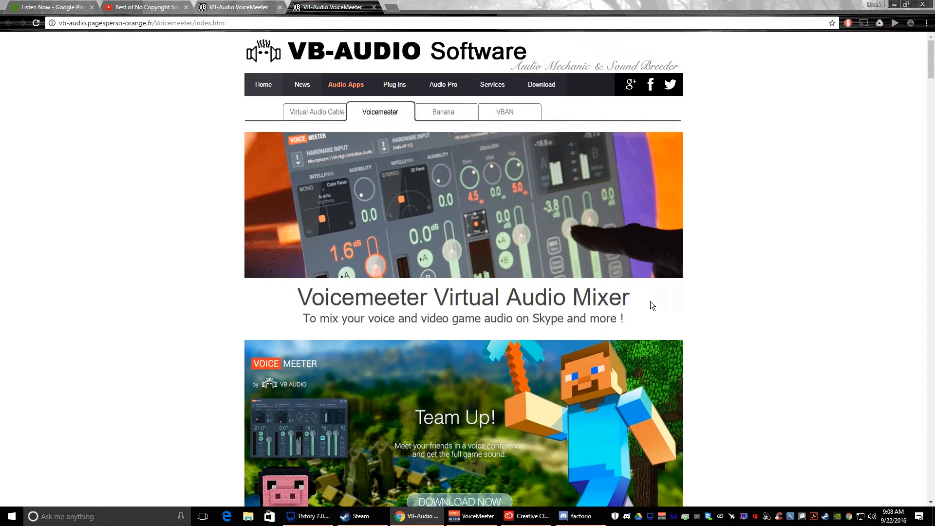
pyautogui.click(326, 113)
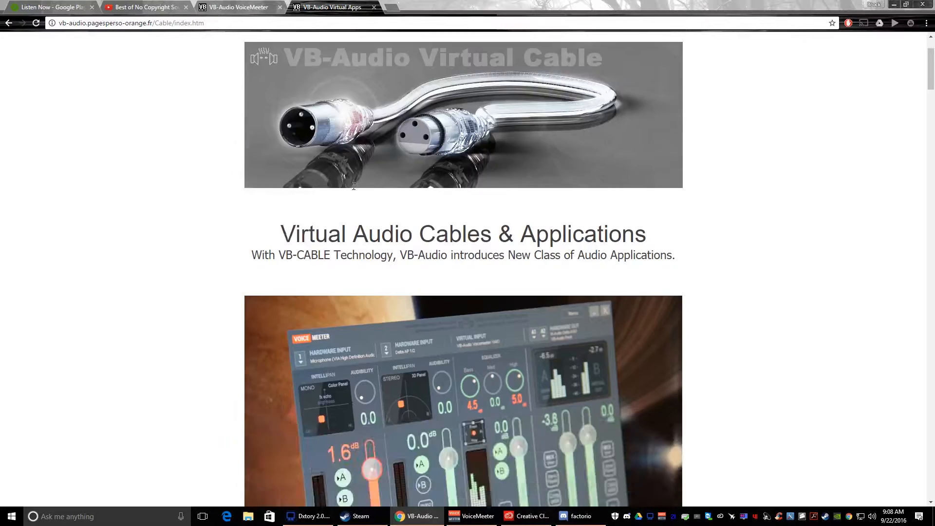
pyautogui.scroll(-15, 358, 174)
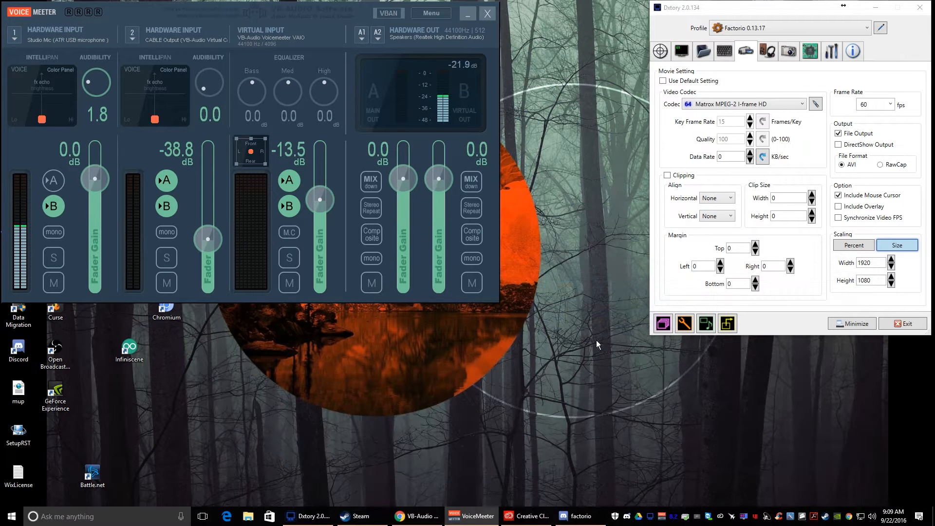
# Open the Windows playback devices, place the Sound window beside the mixer, and examine the VB-Audio entries in the list.
pyautogui.rightClick(872, 517)
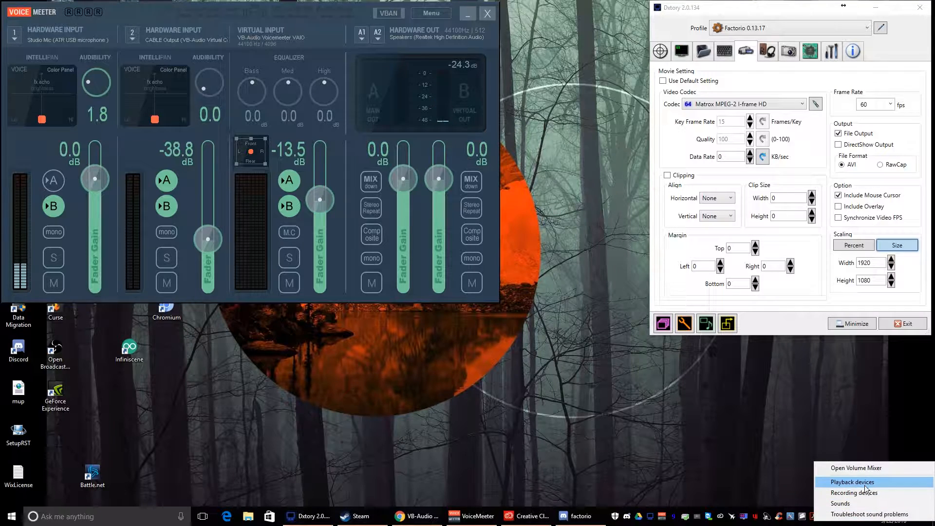
pyautogui.click(866, 483)
pyautogui.moveTo(197, 67); pyautogui.dragTo(641, 138)
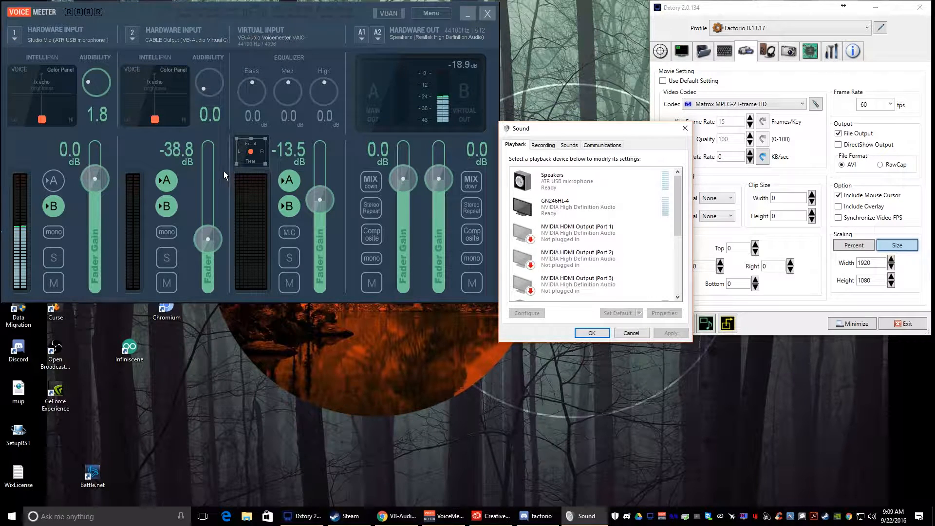
pyautogui.scroll(-3, 638, 265)
pyautogui.scroll(-2, 649, 265)
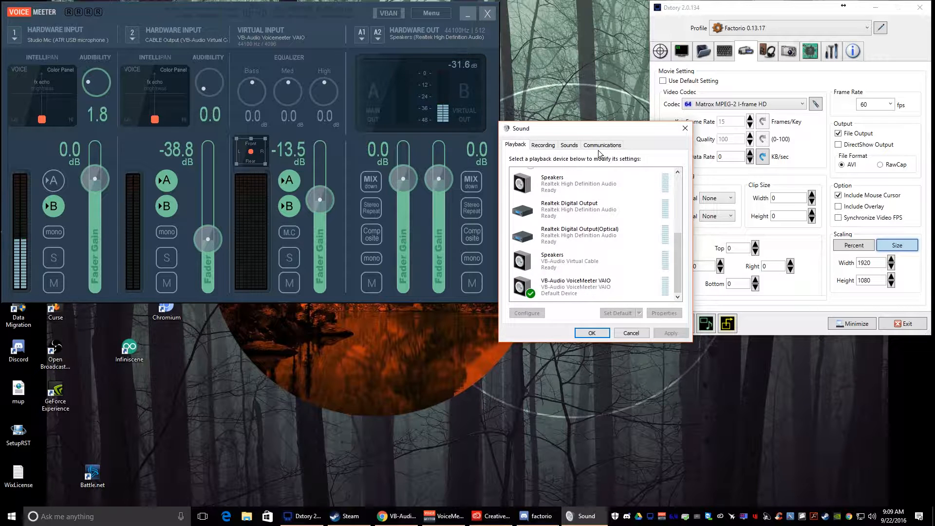
# Compare the VB-Audio entries among the Windows recording devices with those among the playback devices.
pyautogui.click(542, 144)
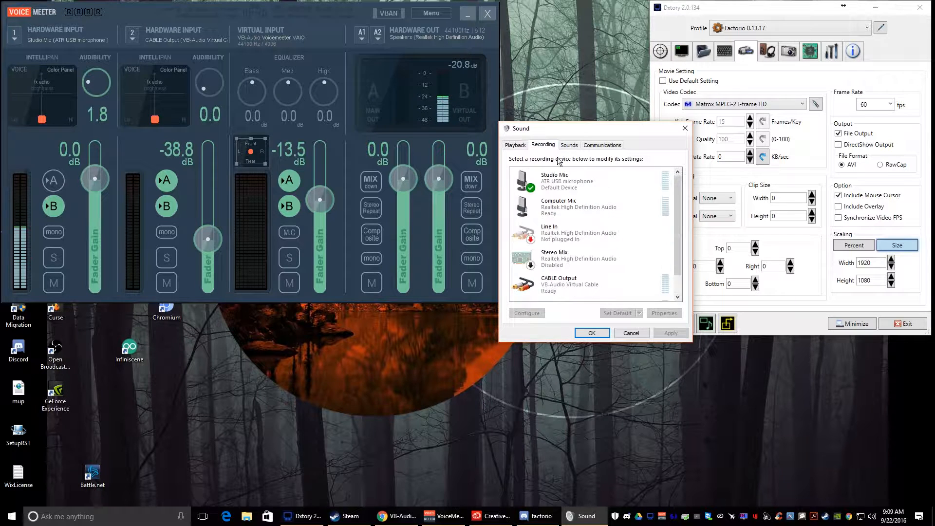
pyautogui.scroll(-1, 587, 185)
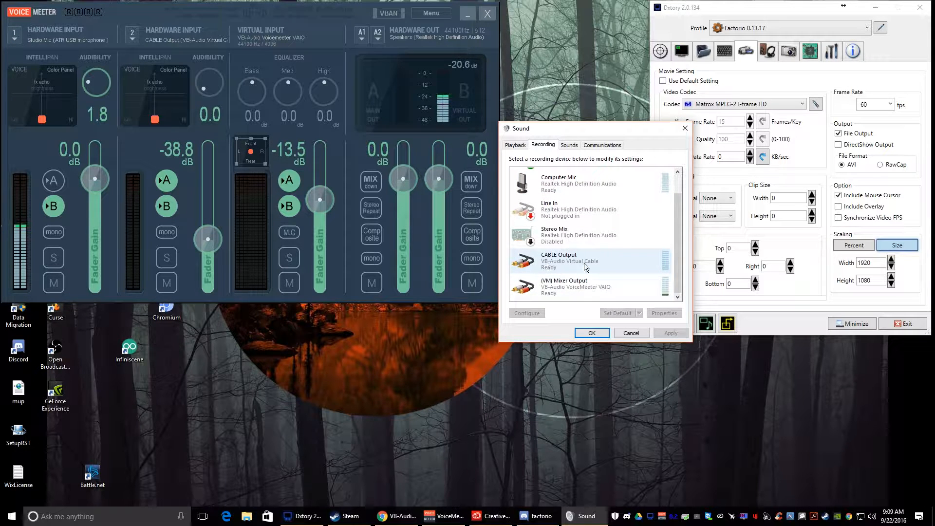
pyautogui.click(516, 145)
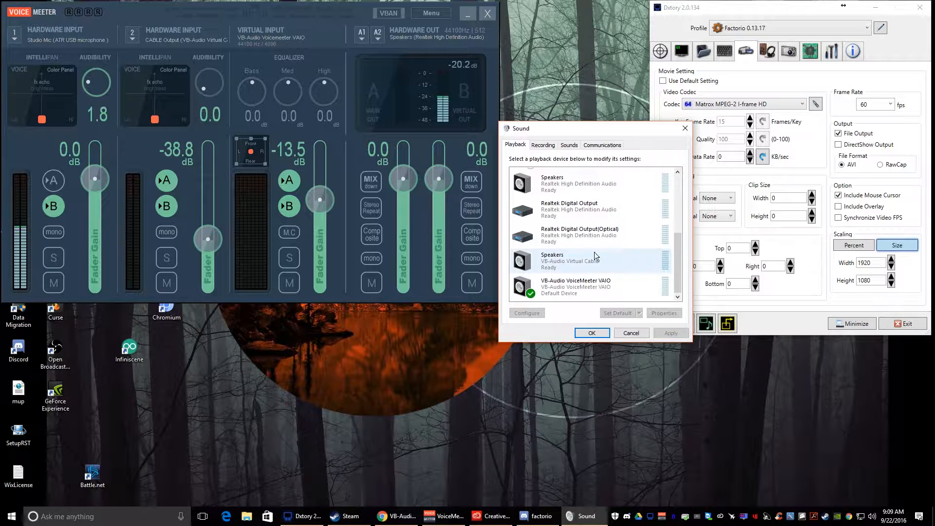
pyautogui.click(541, 145)
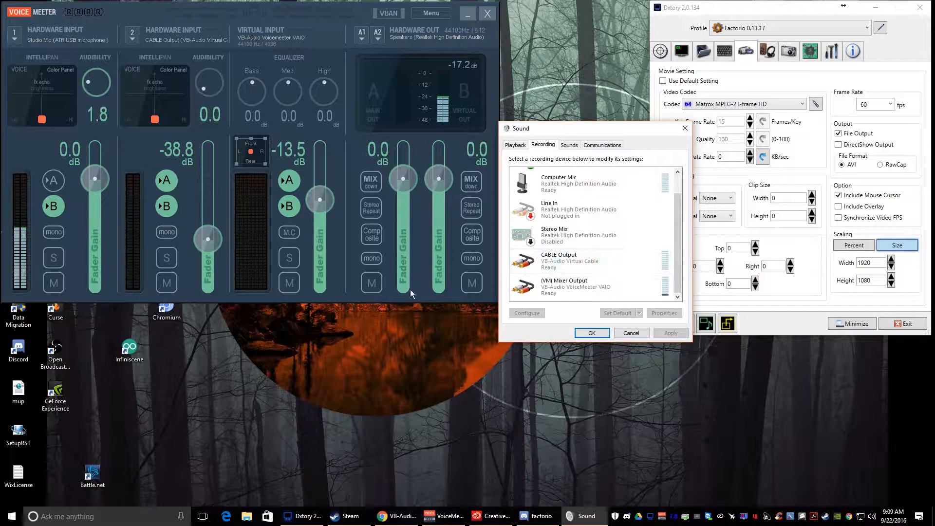
# Check the device choices for VoiceMeeter's Hardware Input 1 against the Studio Mic's properties in the Windows recording devices.
pyautogui.click(141, 12)
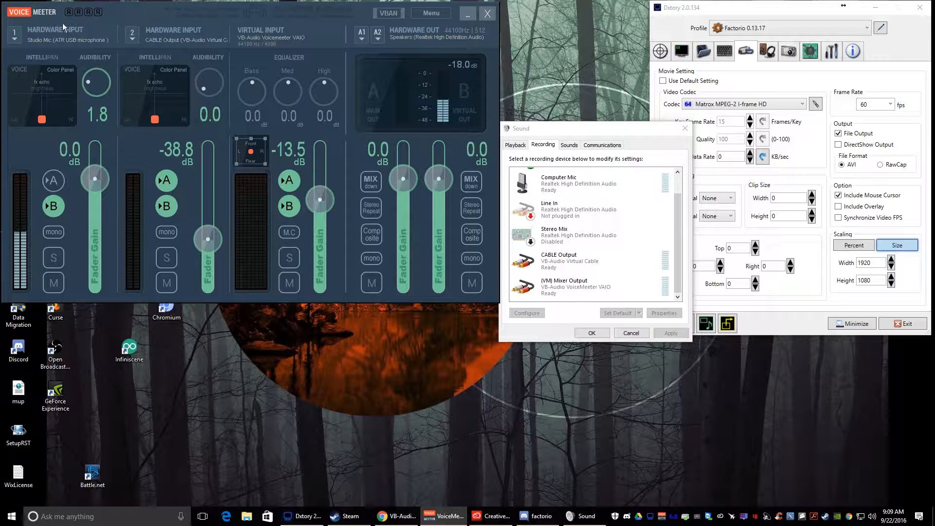
pyautogui.click(15, 34)
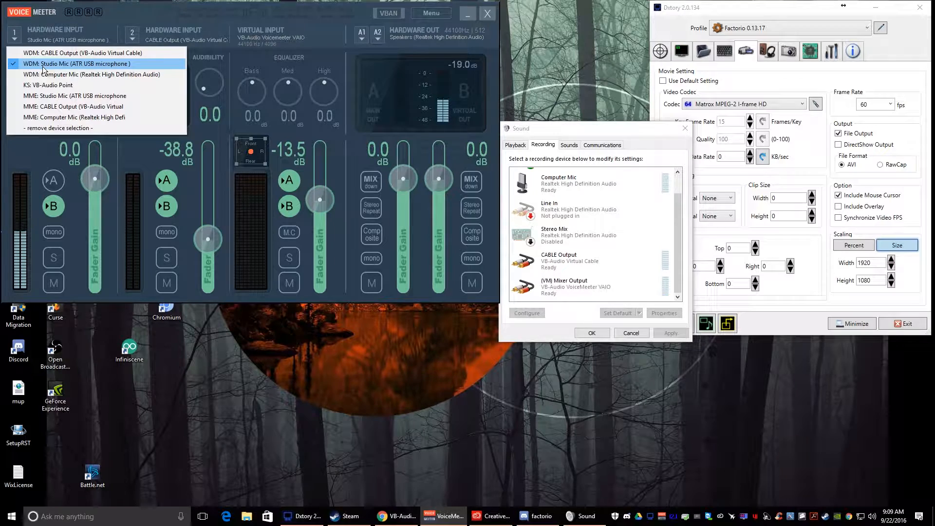
pyautogui.scroll(1, 613, 237)
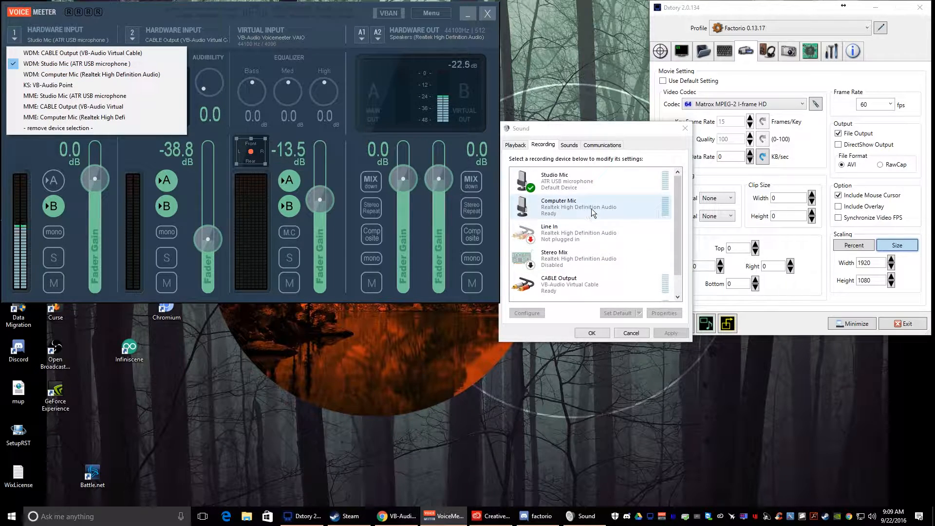
pyautogui.doubleClick(573, 180)
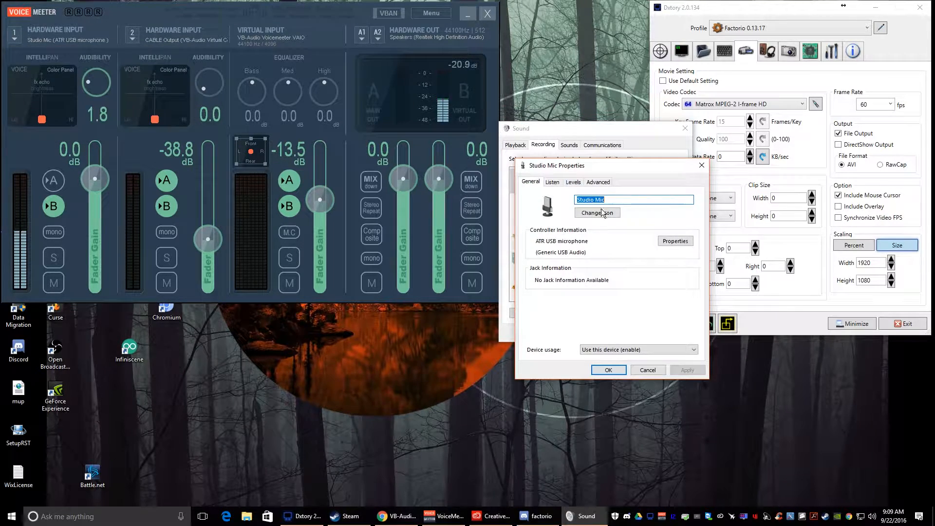
pyautogui.click(702, 165)
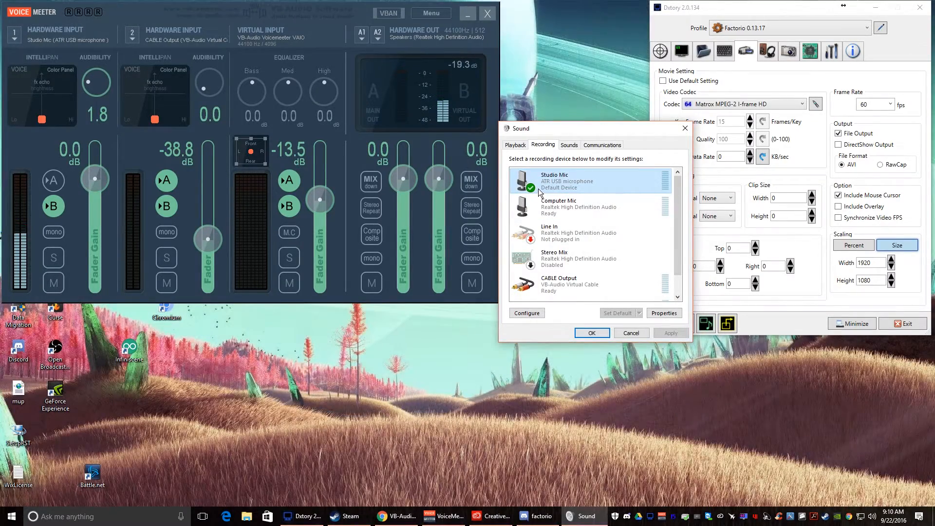
pyautogui.click(39, 41)
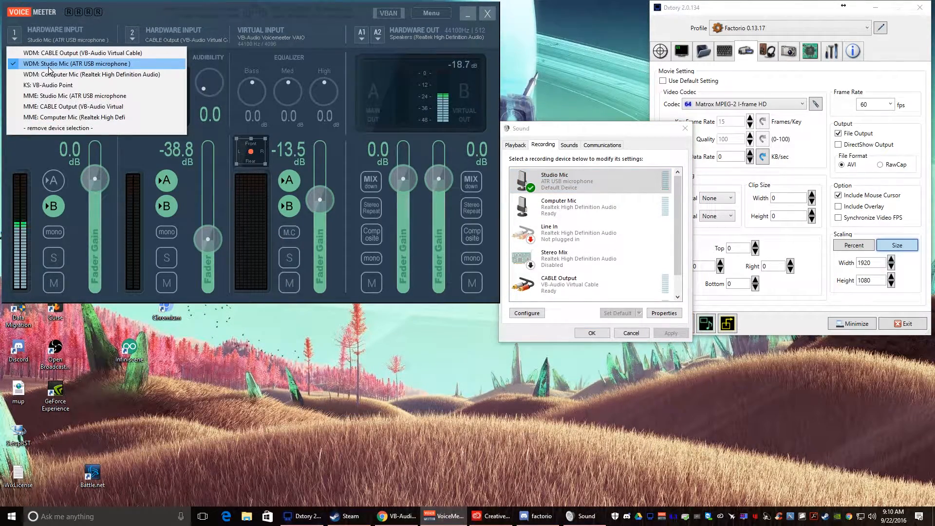
pyautogui.click(92, 26)
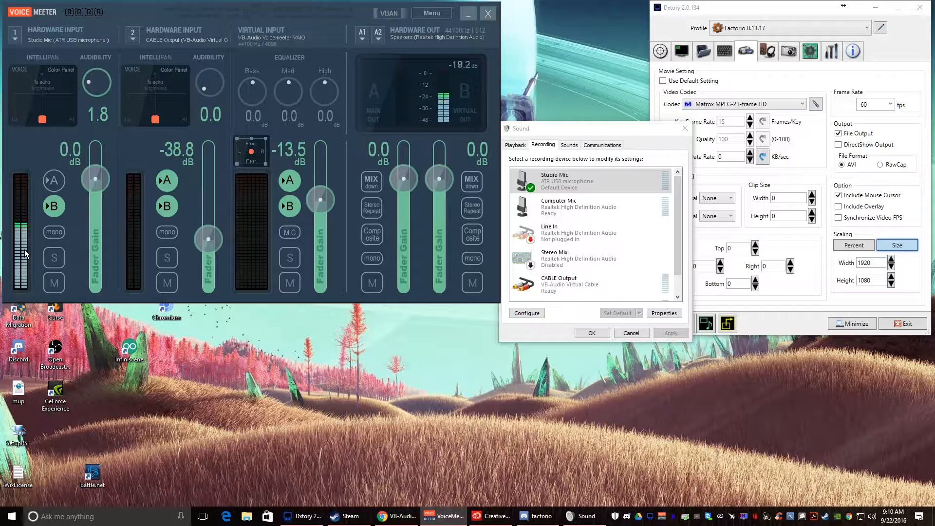
# Switch Hardware Input 1's routing to bus A on and back off.
pyautogui.click(54, 183)
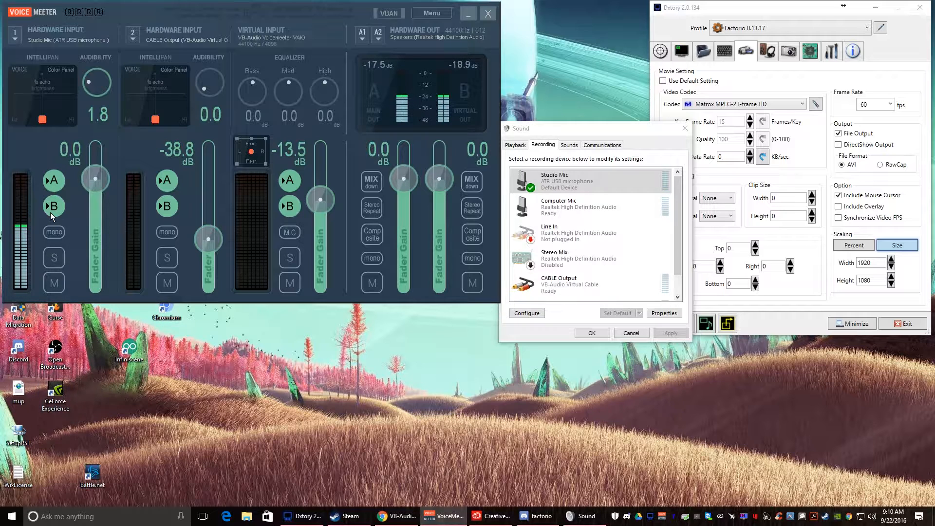
pyautogui.click(54, 181)
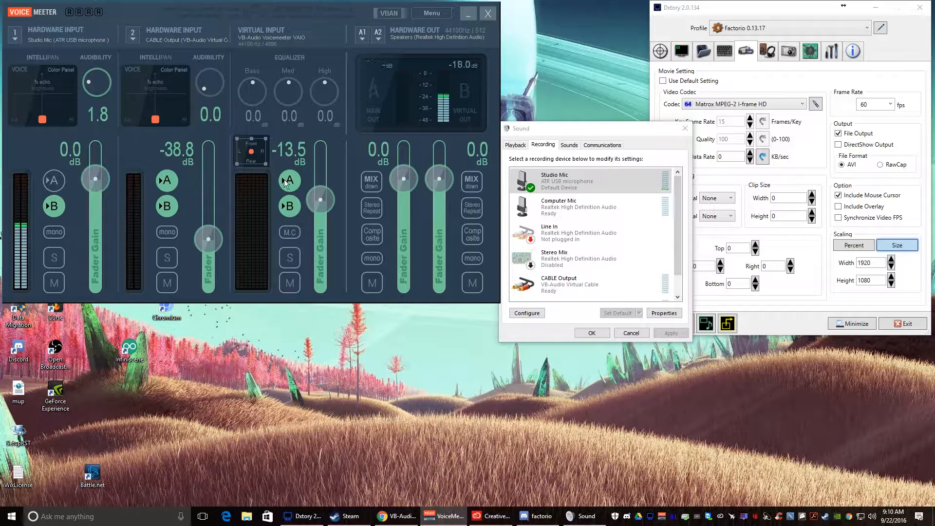
# Examine the device choices for hardware outputs A1 and A2 without changing the selection.
pyautogui.click(362, 35)
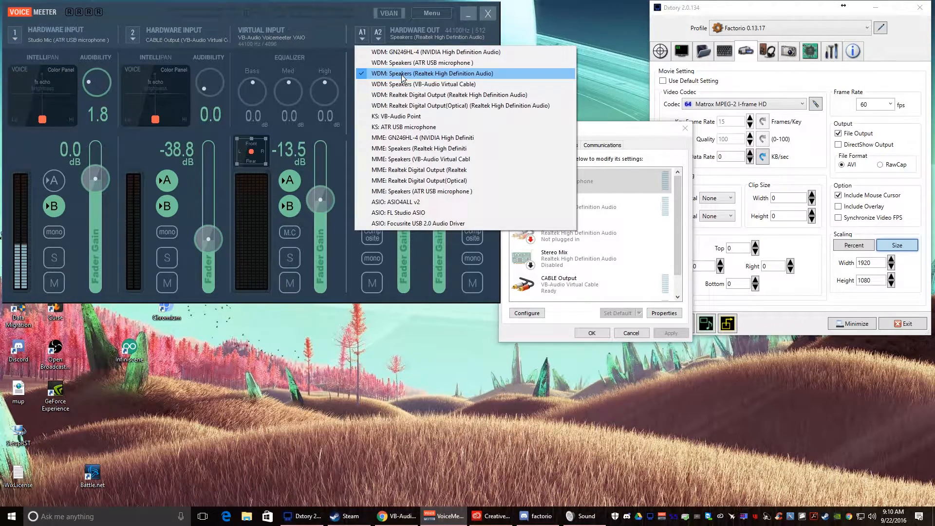
pyautogui.click(377, 35)
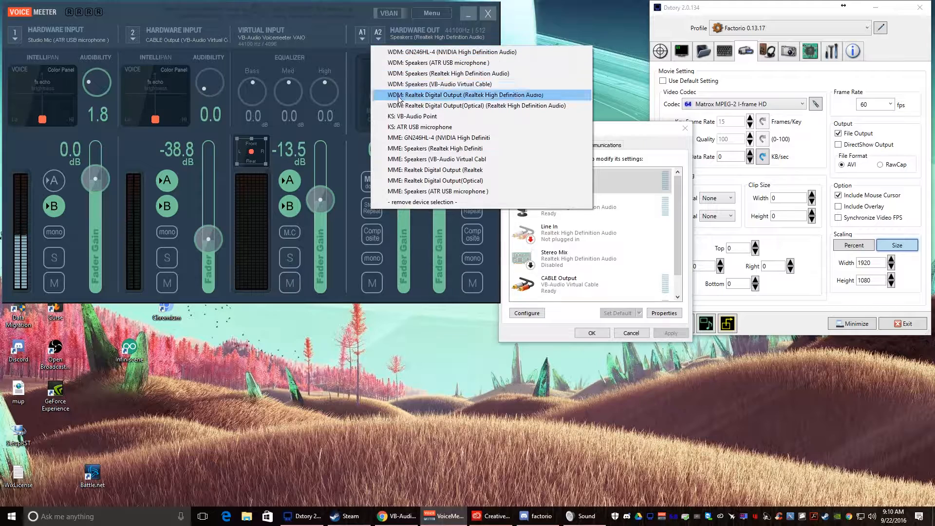
pyautogui.click(346, 43)
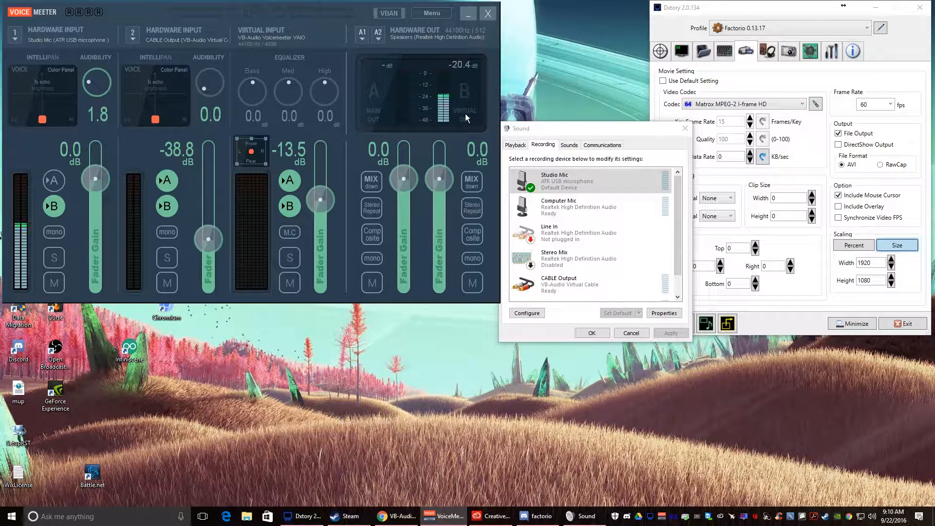
# Review the Windows playback devices and the device choices for Hardware Input 2, keeping its CABLE Output selection.
pyautogui.click(516, 145)
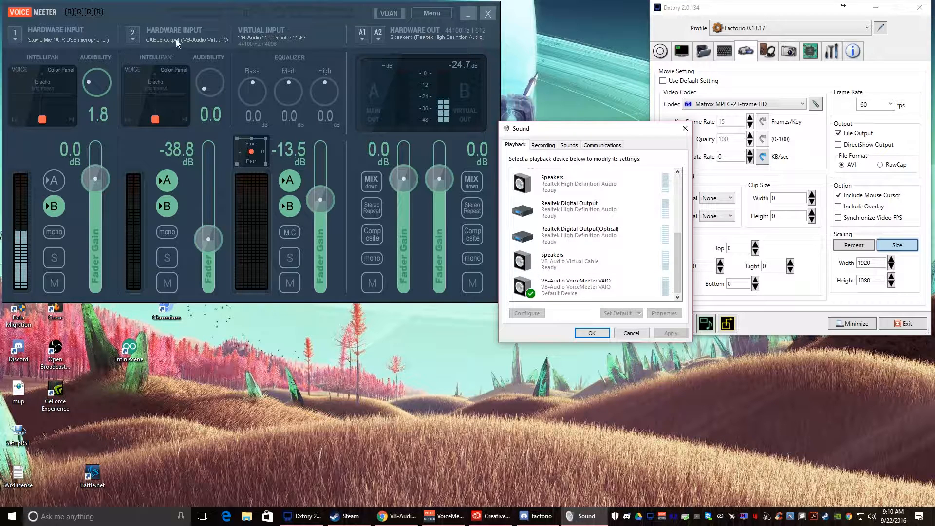
pyautogui.click(144, 37)
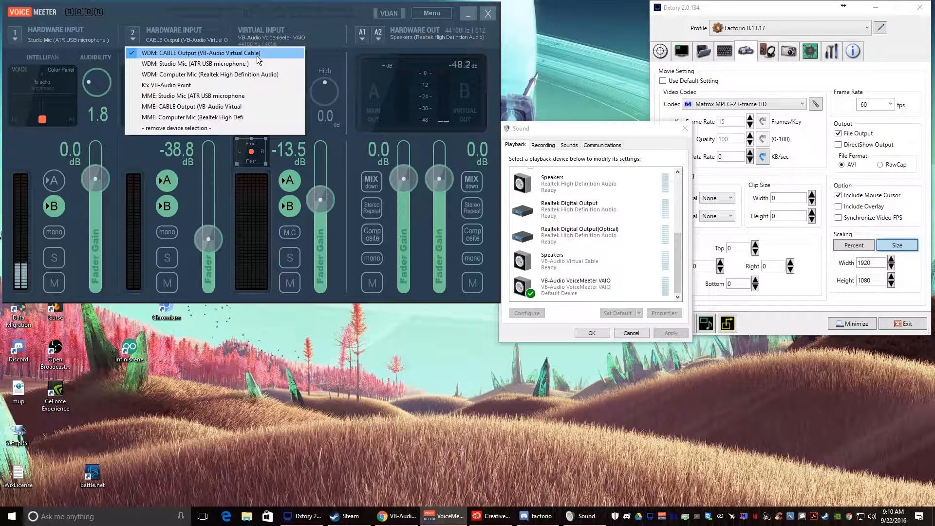
pyautogui.click(140, 19)
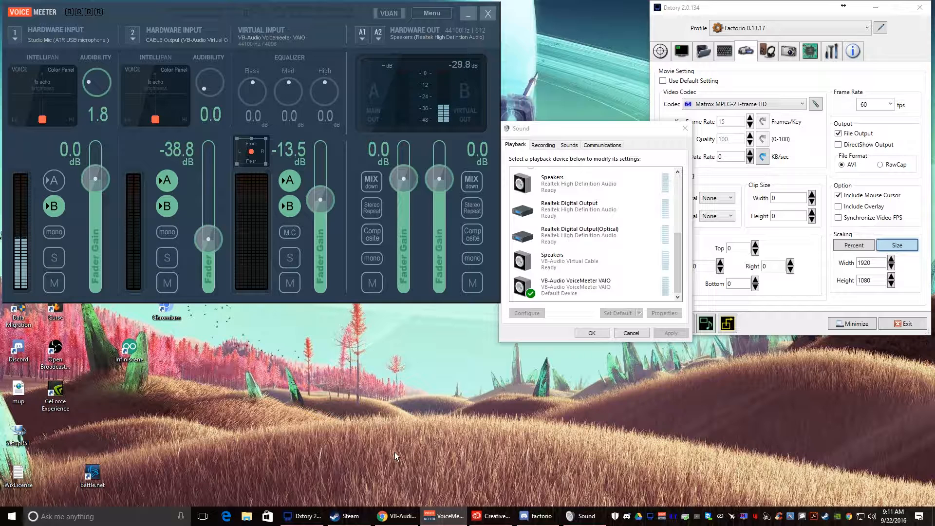
# Switch to Discord and open the voice section of the user settings to examine the input and output devices.
pyautogui.click(546, 519)
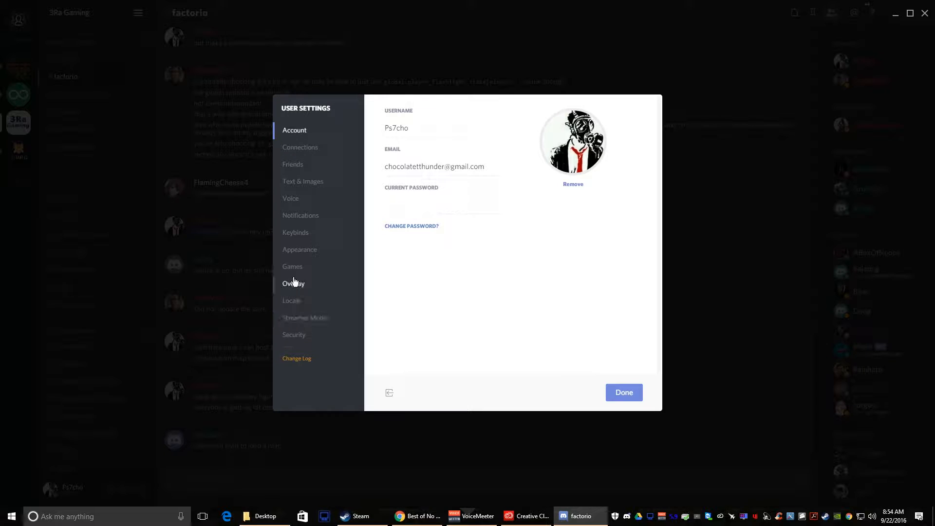
pyautogui.click(298, 198)
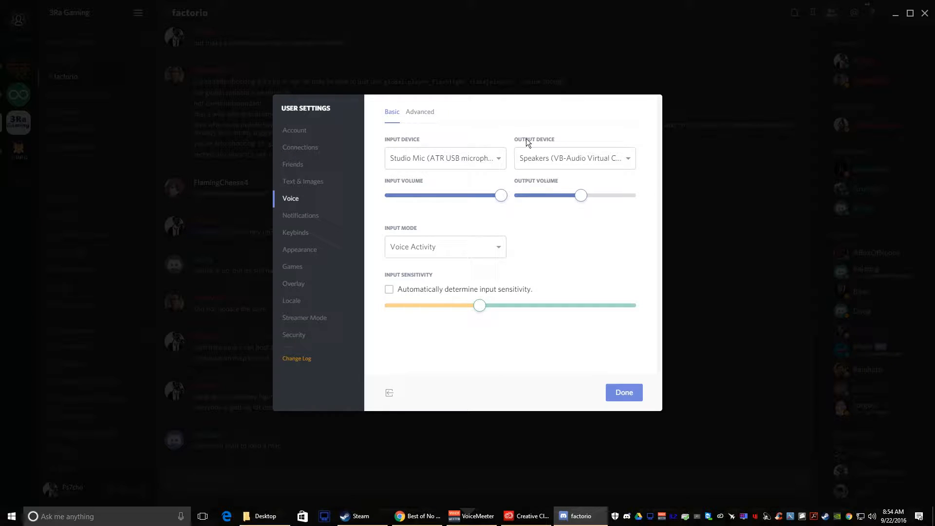
# Select Speakers (VB-Audio Virtual Cable) as Discord's output device and close the user settings.
pyautogui.click(574, 158)
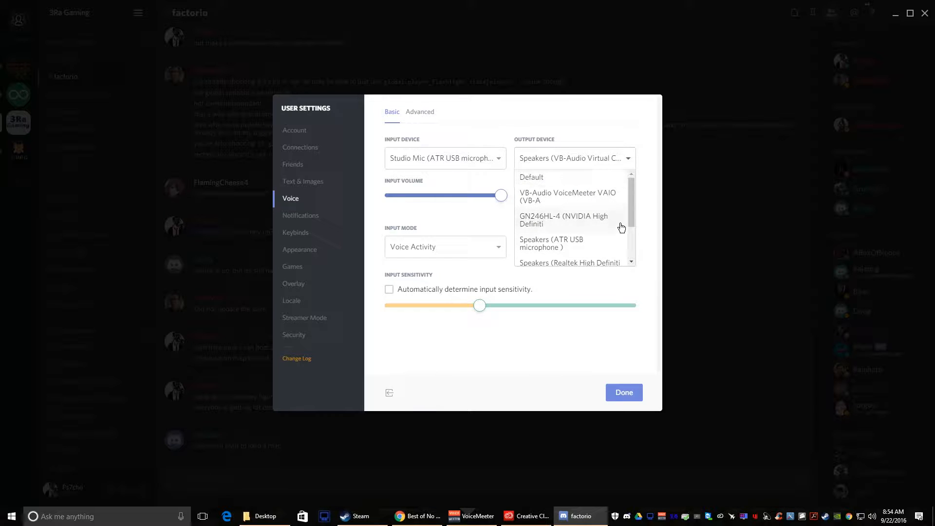
pyautogui.scroll(-1, 590, 239)
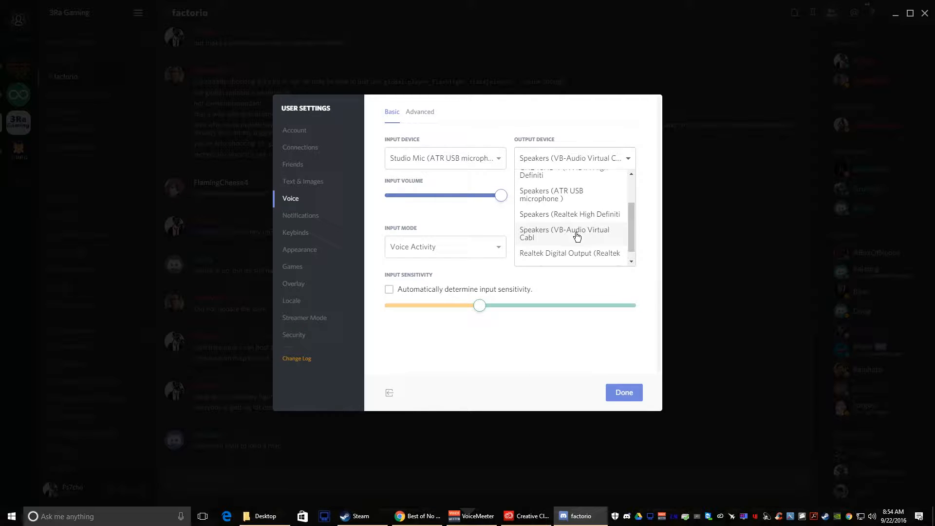
pyautogui.click(577, 237)
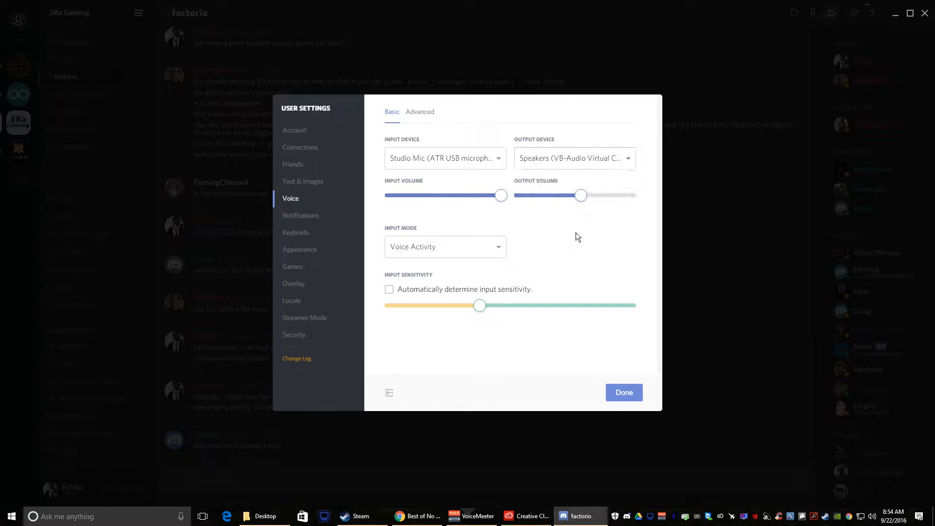
pyautogui.click(626, 392)
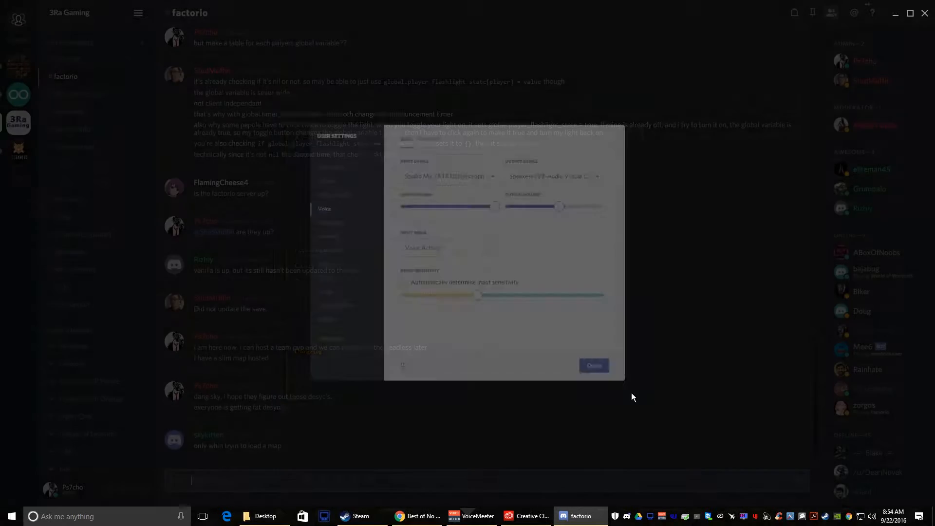
# Join the Bar voice channel on the Factorio server and switch to VoiceMeeter.
pyautogui.click(18, 66)
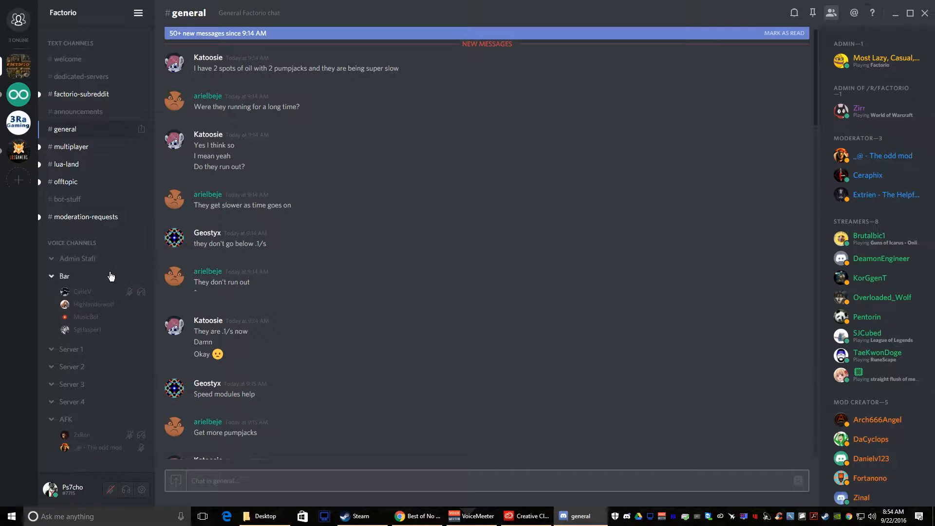
pyautogui.click(86, 277)
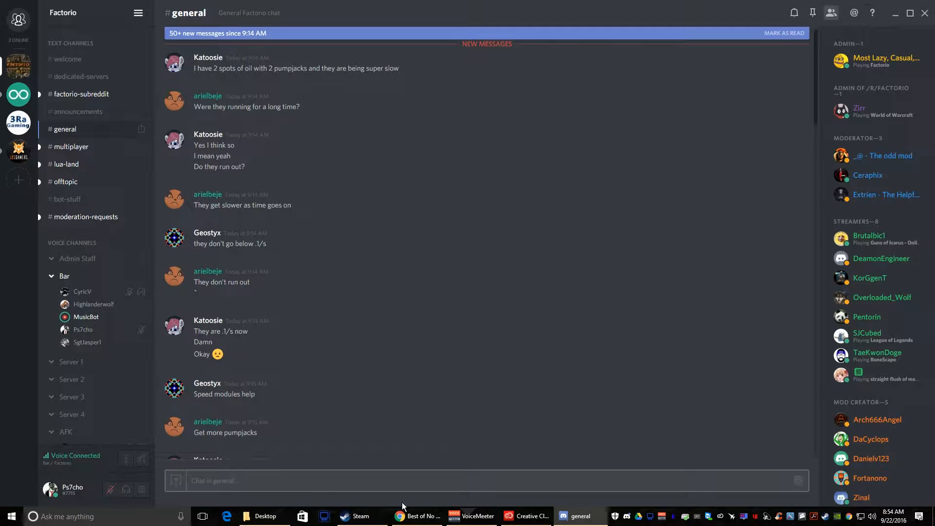
pyautogui.click(472, 516)
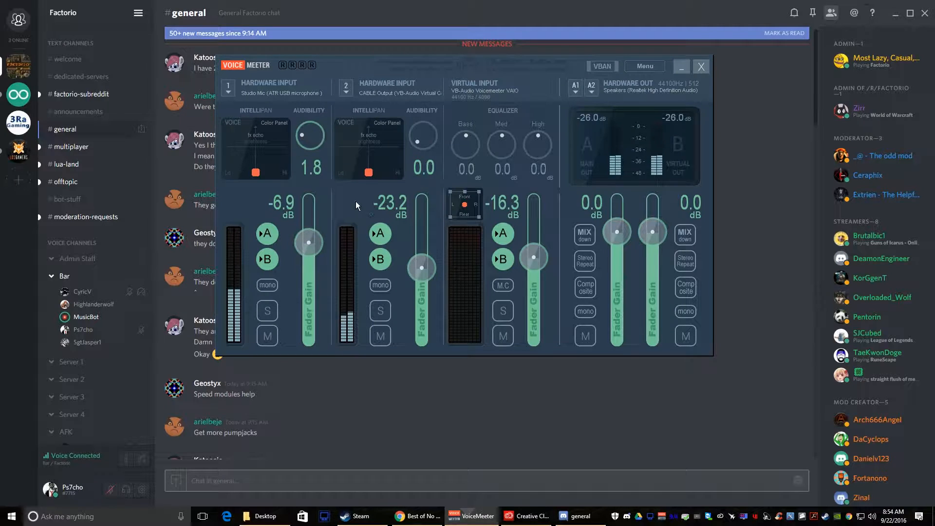
# Try Hardware Input 2's fader gain at about -5.6 dB and -29.4 dB, and leave it at about -50.1 dB.
pyautogui.moveTo(418, 265); pyautogui.dragTo(419, 237)
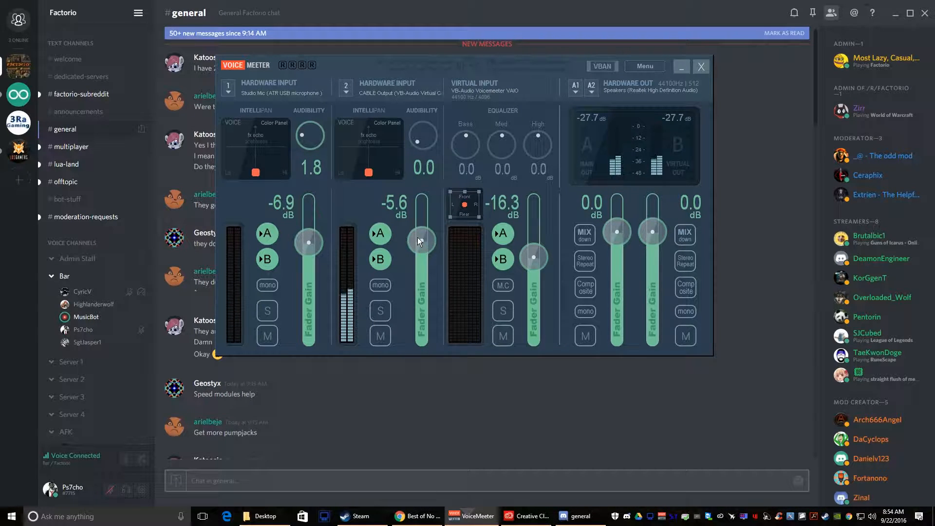
pyautogui.moveTo(417, 239); pyautogui.dragTo(422, 276)
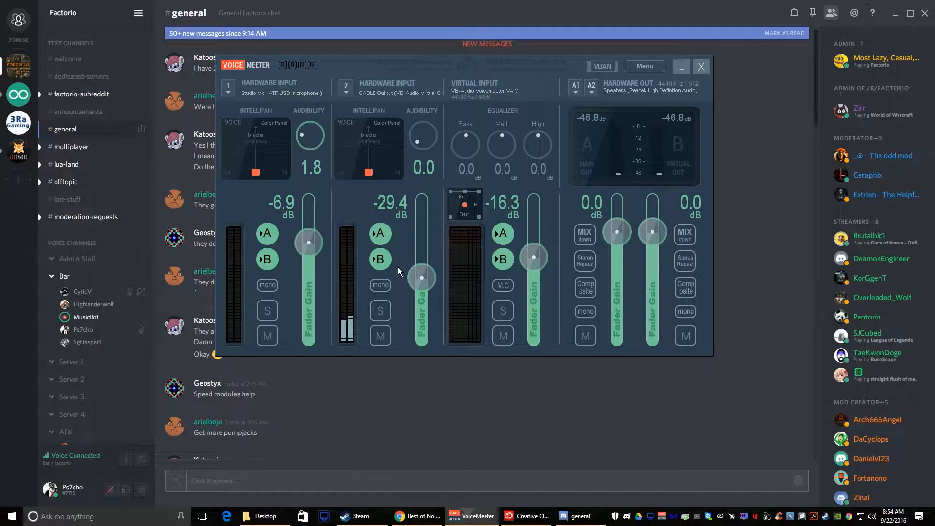
pyautogui.moveTo(421, 277); pyautogui.dragTo(422, 317)
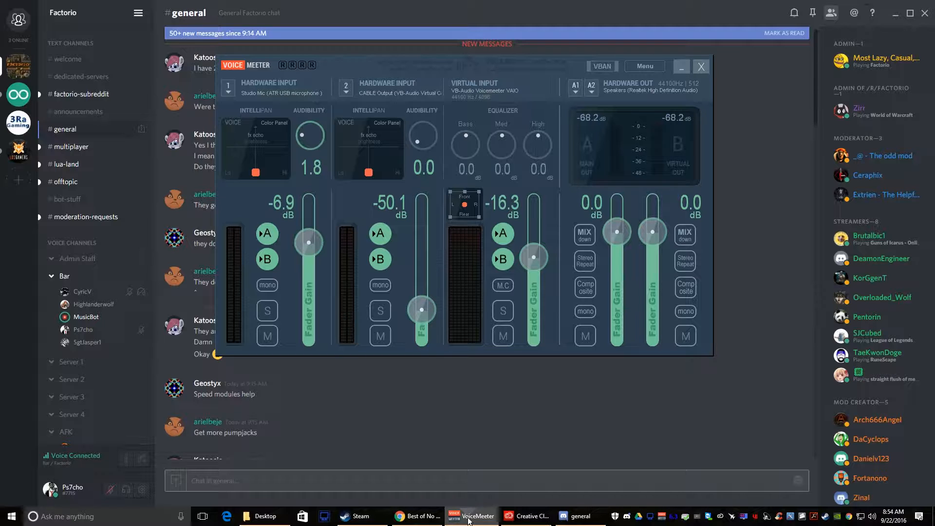
# Play the YouTube music mix in Chrome while setting VoiceMeeter's Virtual Input fader to about -13.5 dB, and pause the video.
pyautogui.click(418, 516)
pyautogui.click(748, 175)
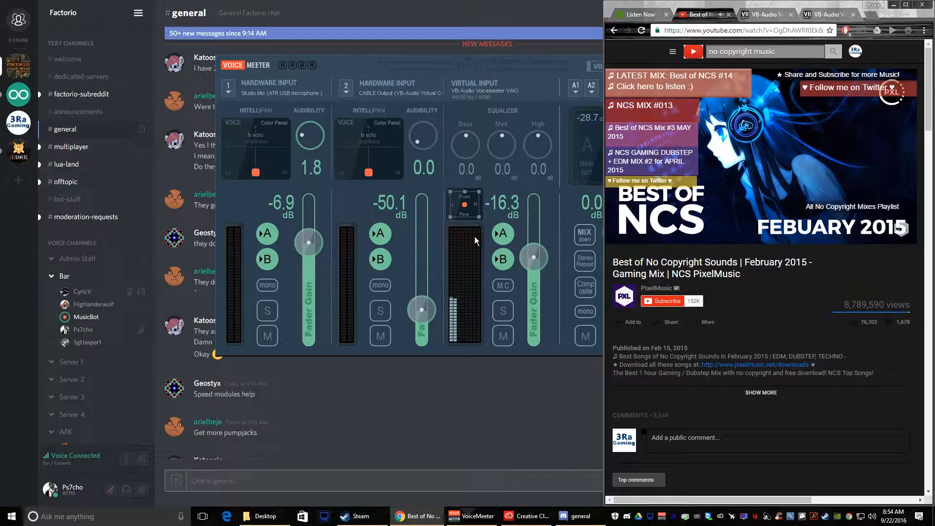
pyautogui.moveTo(530, 262); pyautogui.dragTo(539, 253)
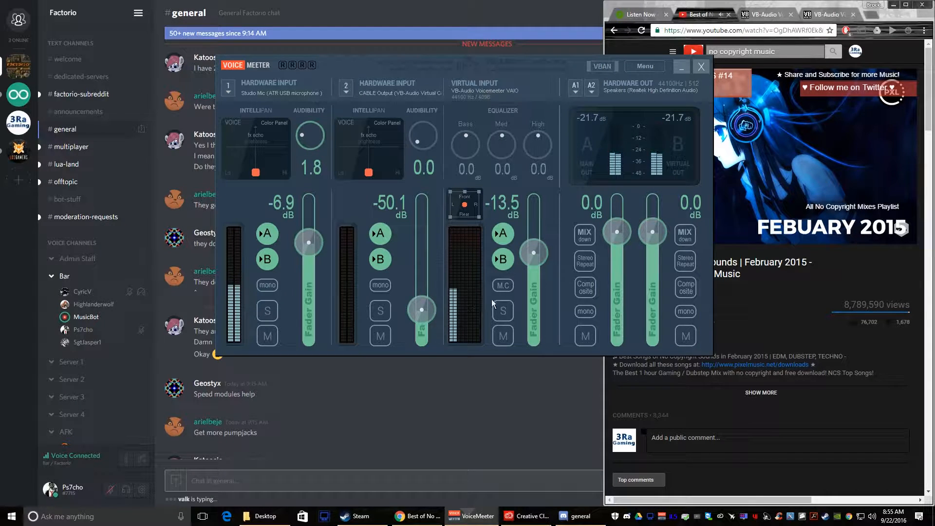
pyautogui.click(783, 235)
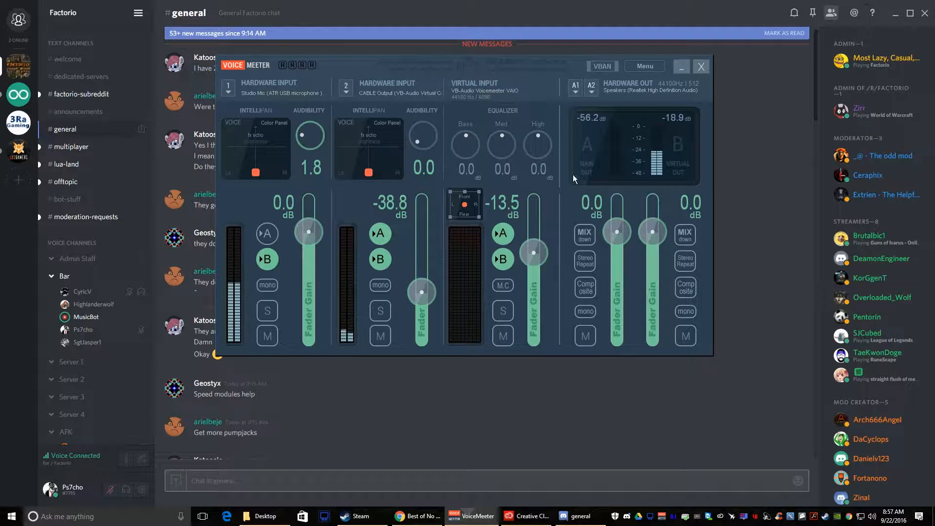
# Nudge the main output A fader and reset its gain to 0.0 dB.
pyautogui.moveTo(617, 234); pyautogui.dragTo(619, 233)
pyautogui.doubleClick(619, 232)
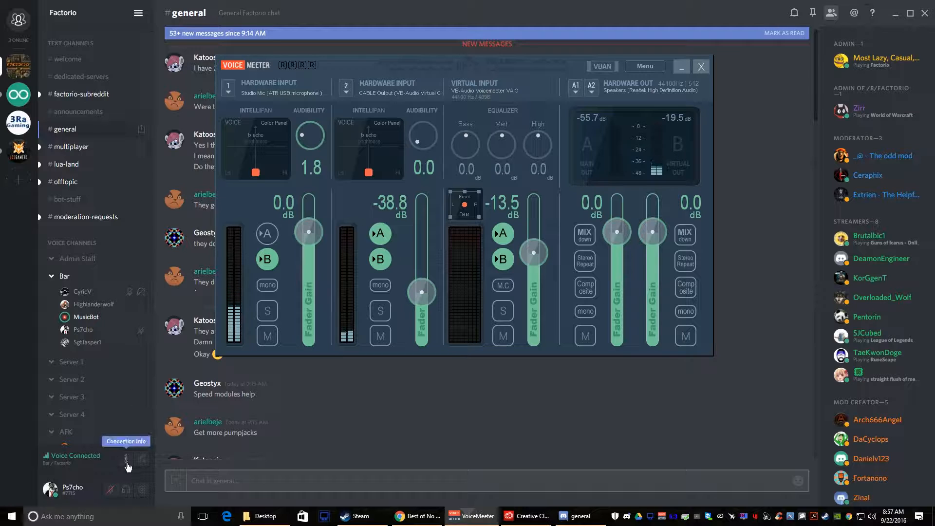
# Disconnect from the Bar voice channel in Discord and return to the 3Ra Gaming server.
pyautogui.click(142, 460)
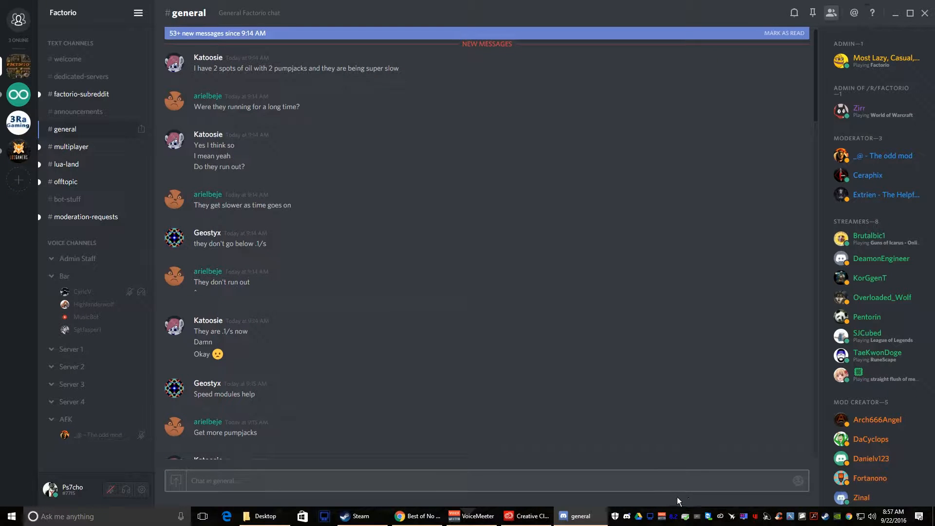
pyautogui.click(18, 123)
# Launch Dxtory and allow it to make changes to the device.
pyautogui.moveTo(442, 524)
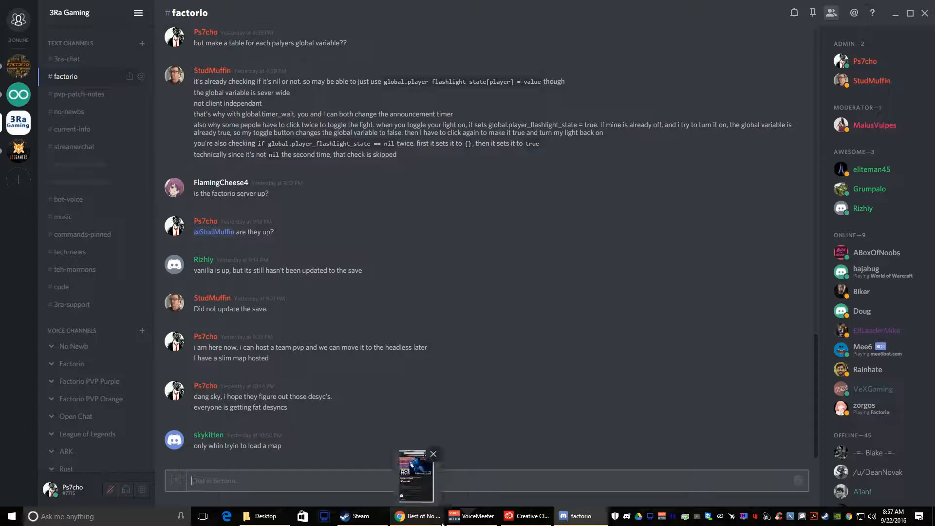
pyautogui.click(325, 517)
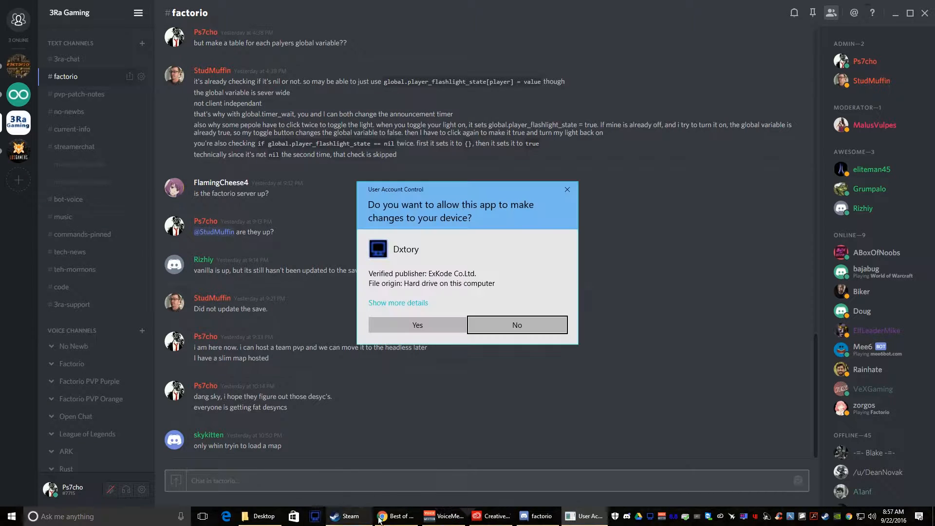
pyautogui.click(440, 326)
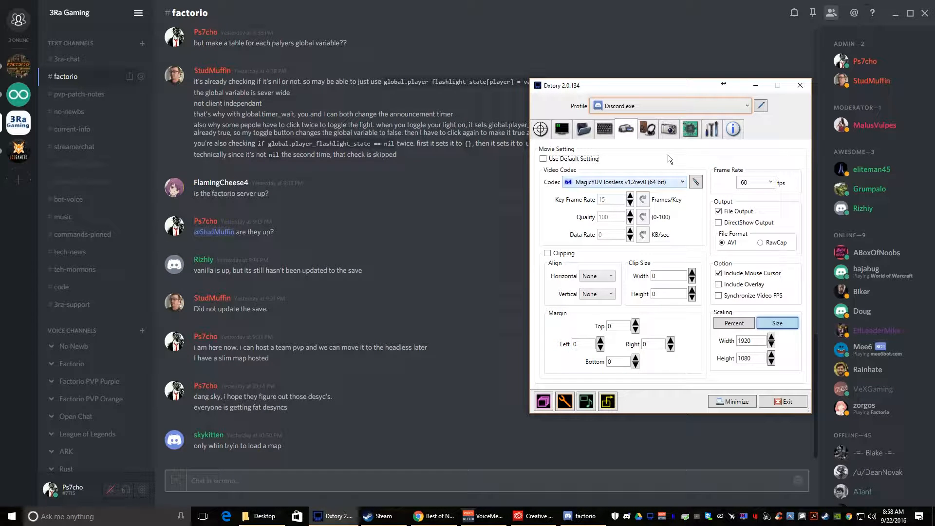
# Open Dxtory's audio settings and examine the recording device assigned to each of tracks 1, 2 and 3.
pyautogui.click(648, 129)
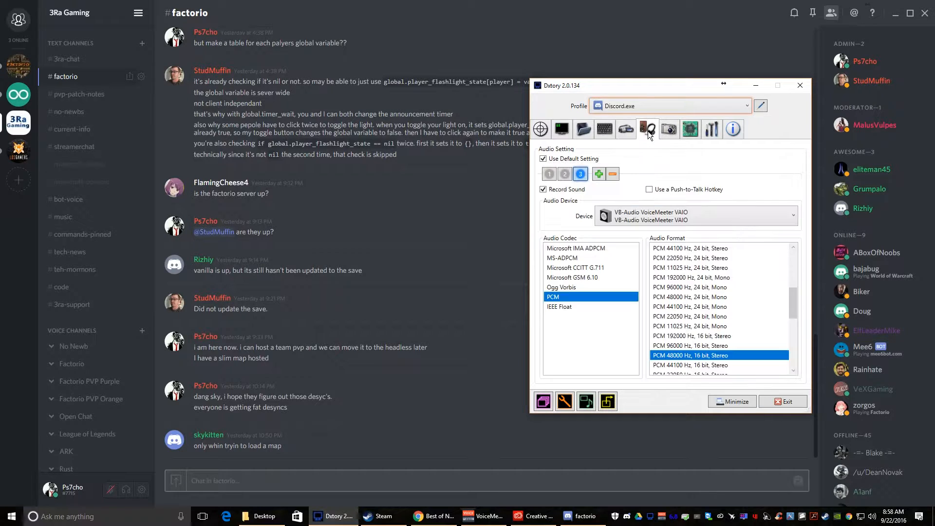
pyautogui.click(549, 174)
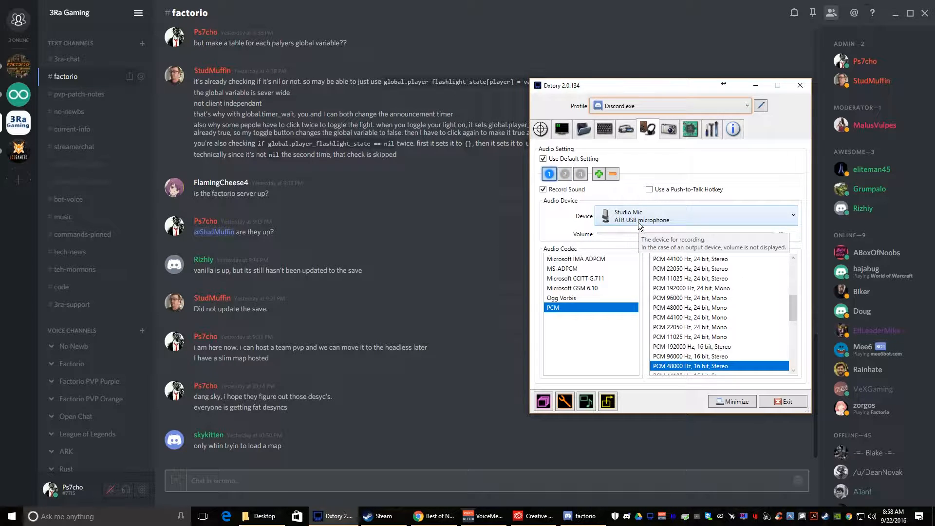
pyautogui.click(565, 175)
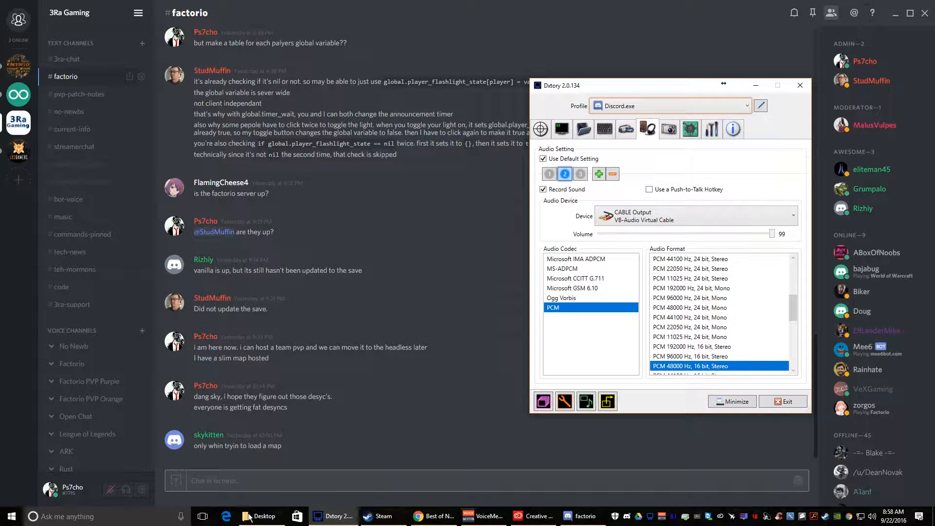
pyautogui.click(578, 174)
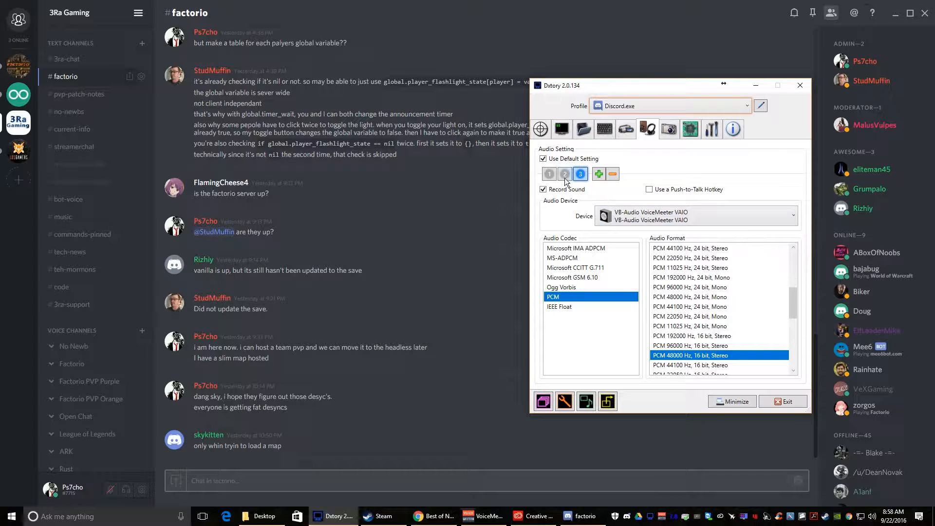
pyautogui.click(549, 174)
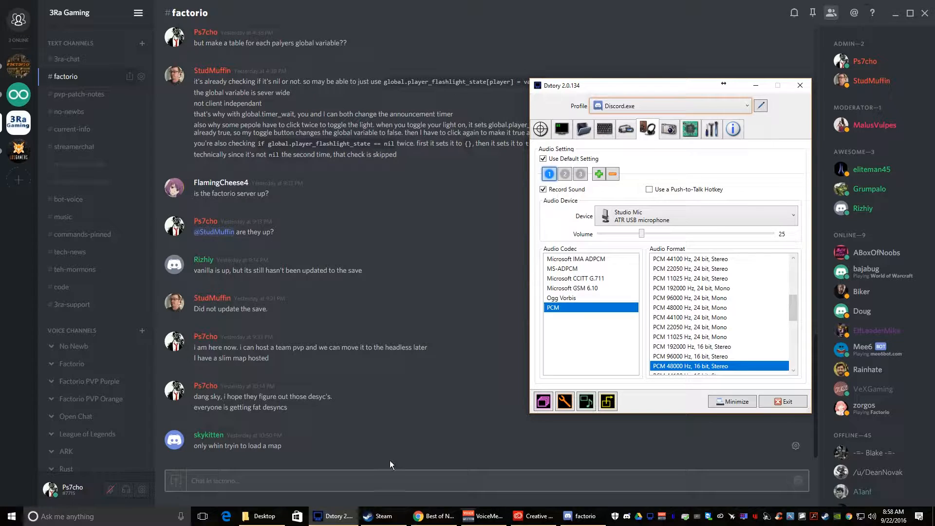
# Switch to File Explorer and open the "in use" folder inside recordings.
pyautogui.click(261, 516)
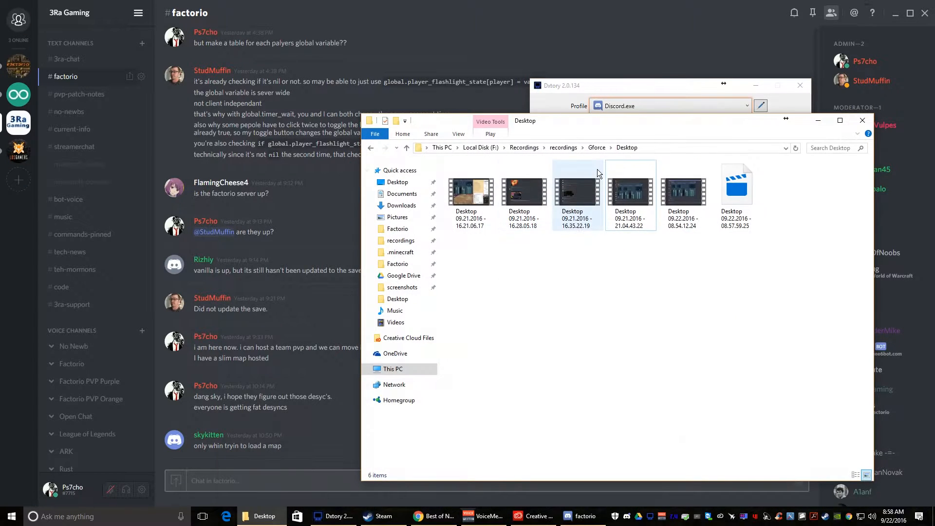
pyautogui.hotkey('alt', 'Left')
pyautogui.hotkey('alt', 'Left')
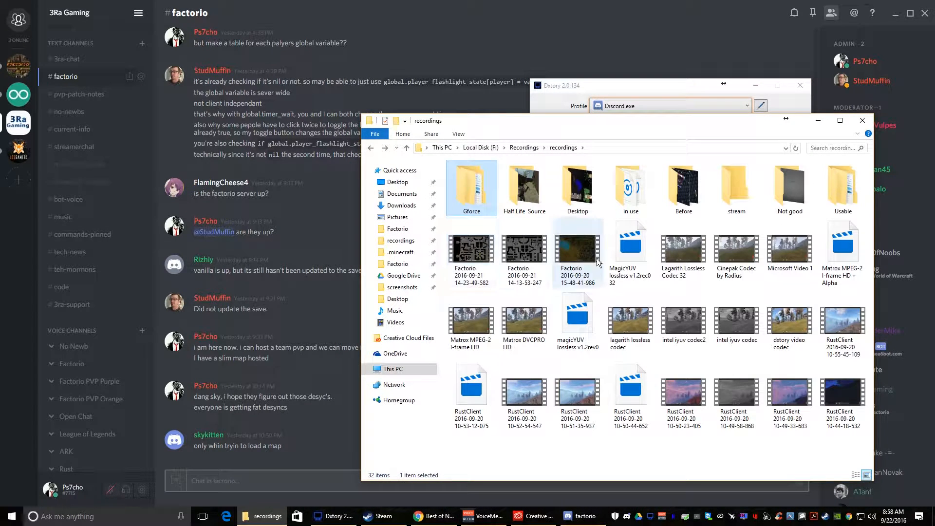
pyautogui.click(638, 189)
pyautogui.doubleClick(639, 189)
pyautogui.rightClick(492, 209)
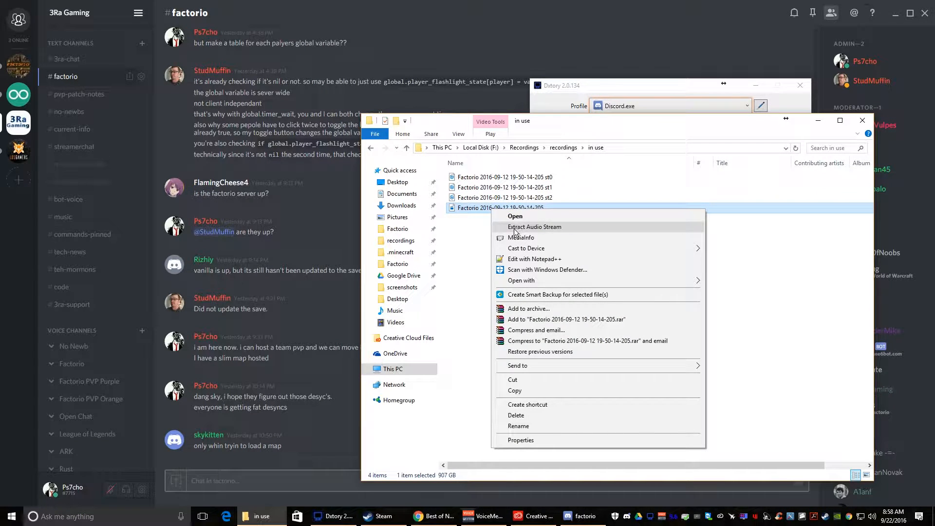
pyautogui.click(471, 241)
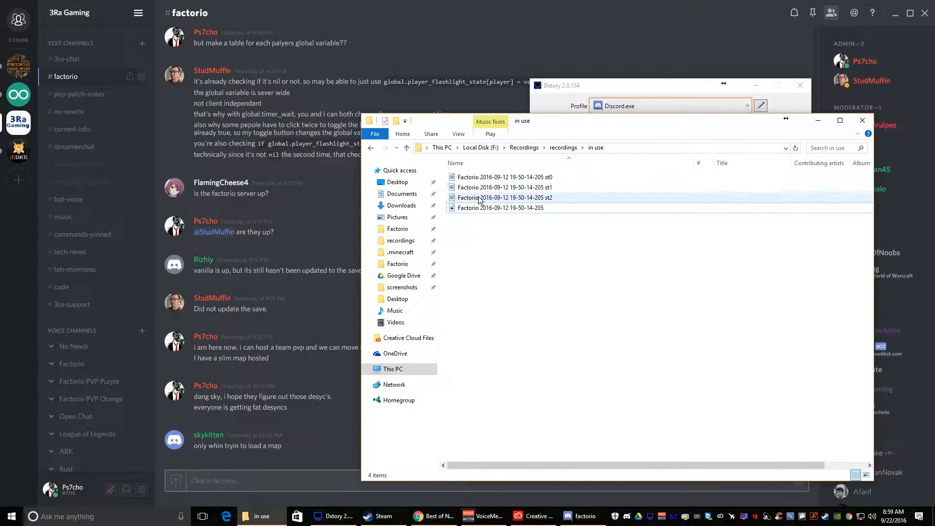
pyautogui.moveTo(480, 200)
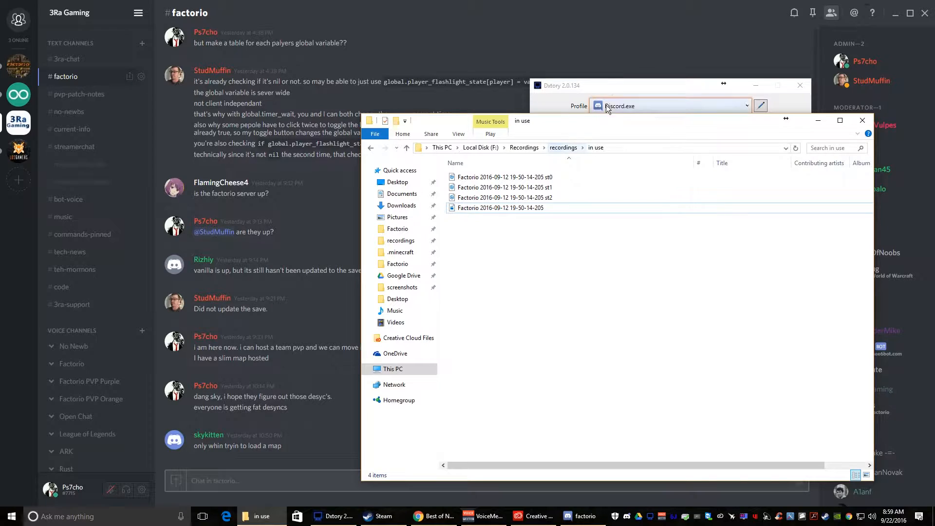
# Return to Dxtory's movie settings and examine the available video codecs, keeping MagicYUV lossless v1.2rev0 (64 bit).
pyautogui.click(607, 83)
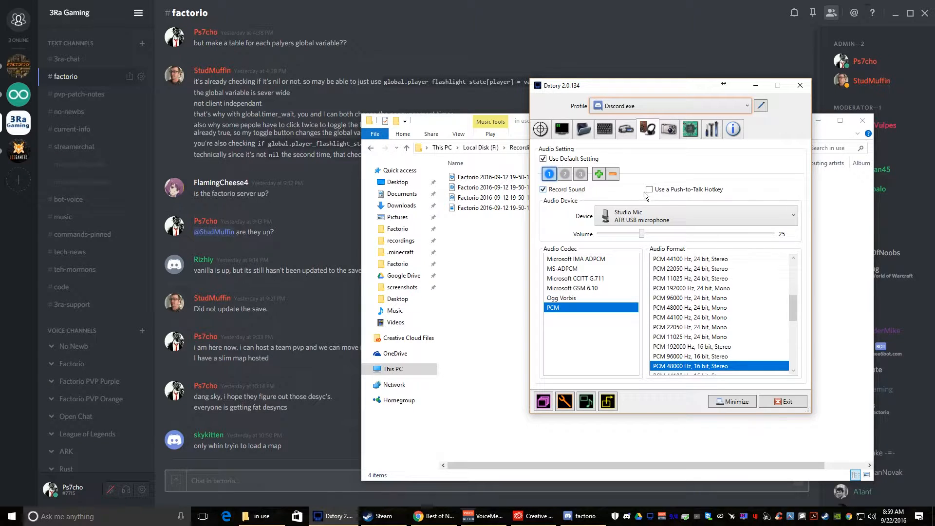
pyautogui.click(630, 134)
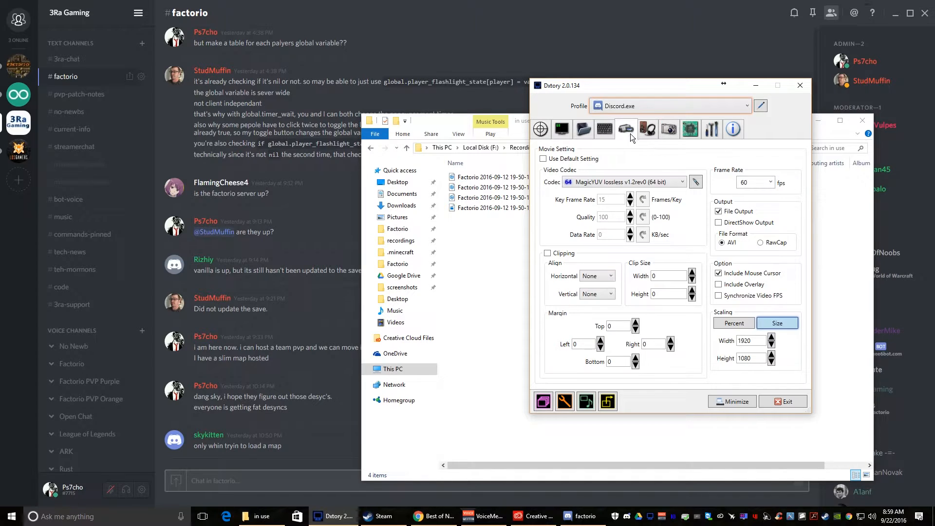
pyautogui.click(682, 183)
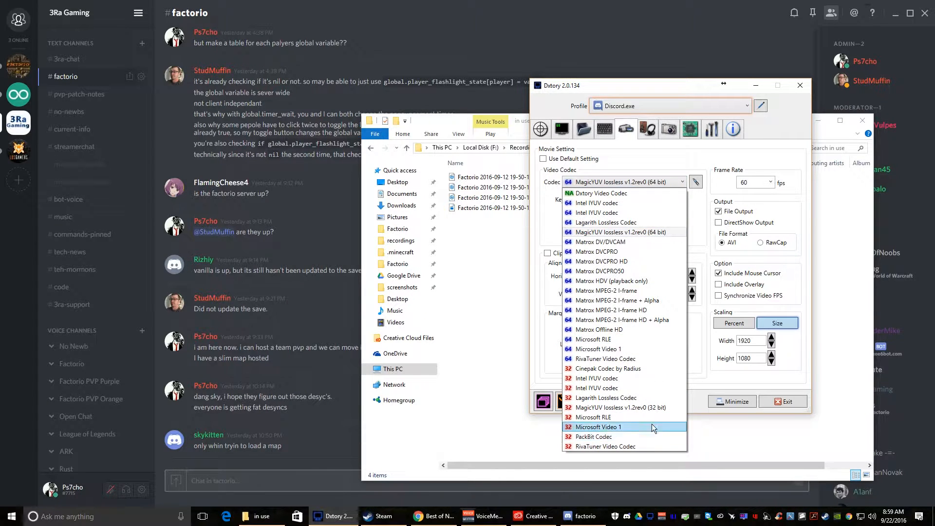
pyautogui.click(665, 164)
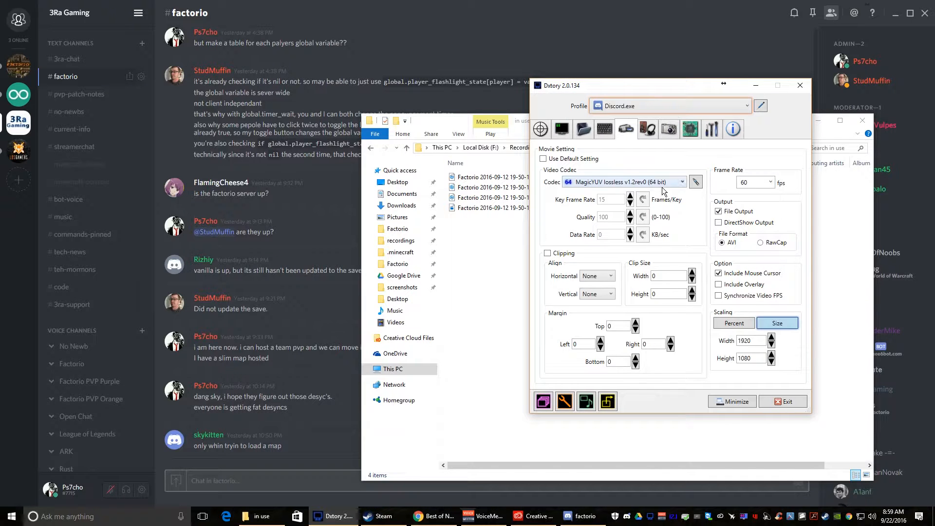
# Review the codec test videos in the recordings folder, minimize its window and return to Discord.
pyautogui.click(496, 307)
pyautogui.press('BackSpace')
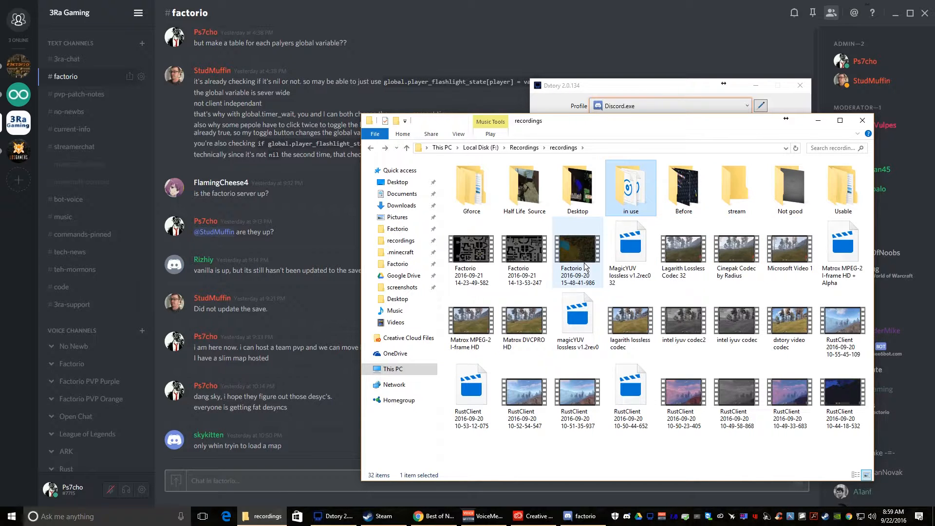
pyautogui.click(818, 121)
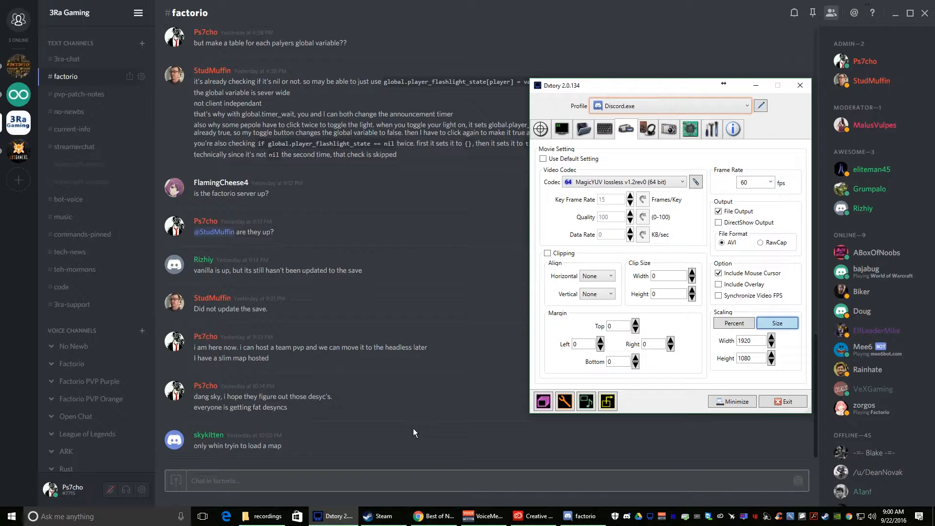
pyautogui.click(403, 459)
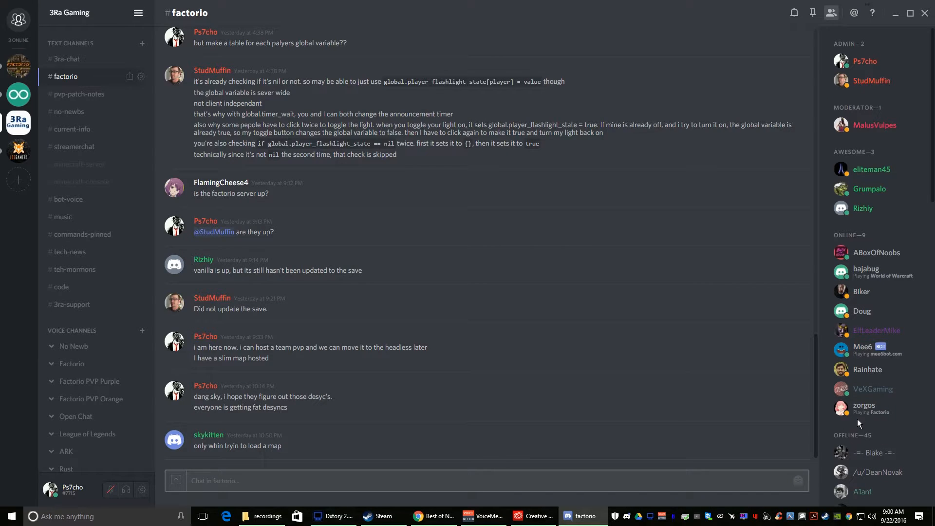